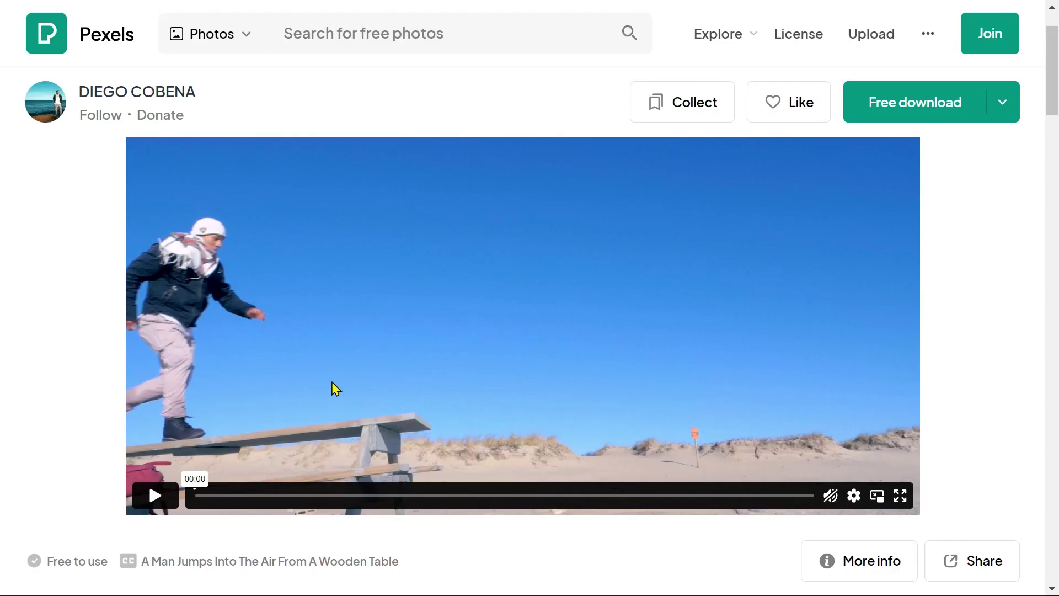
# Preview the Pexels video of the man jumping from a wooden table and check its available download sizes.
pyautogui.click(486, 328)
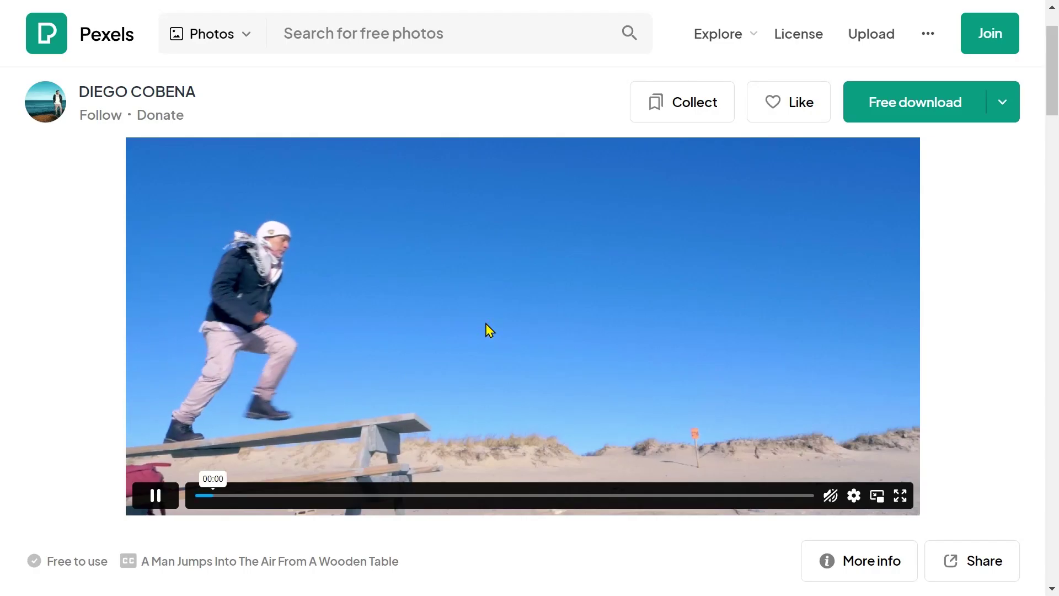
pyautogui.click(1003, 103)
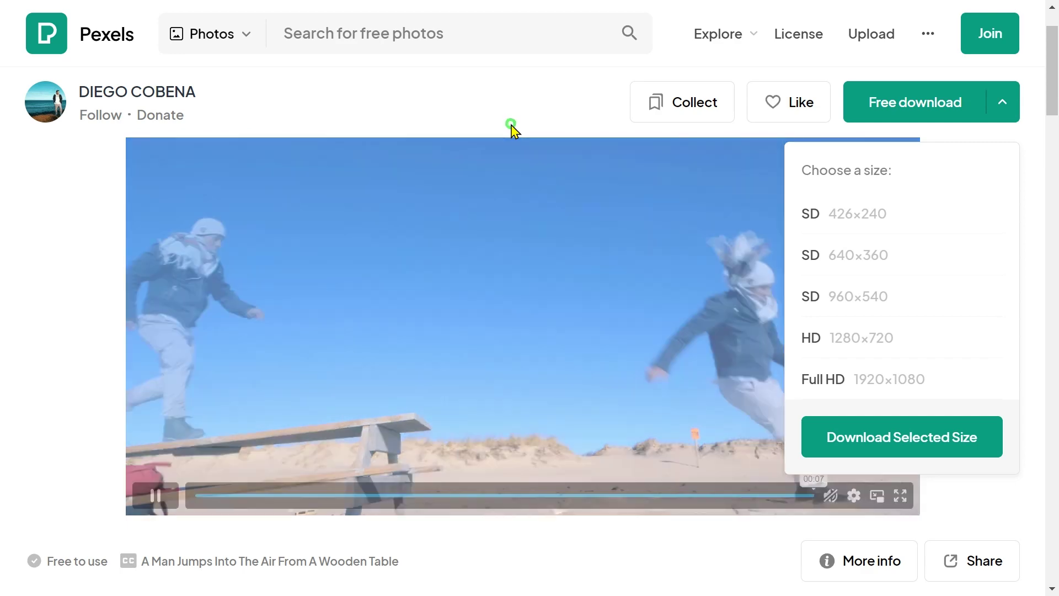
pyautogui.click(512, 124)
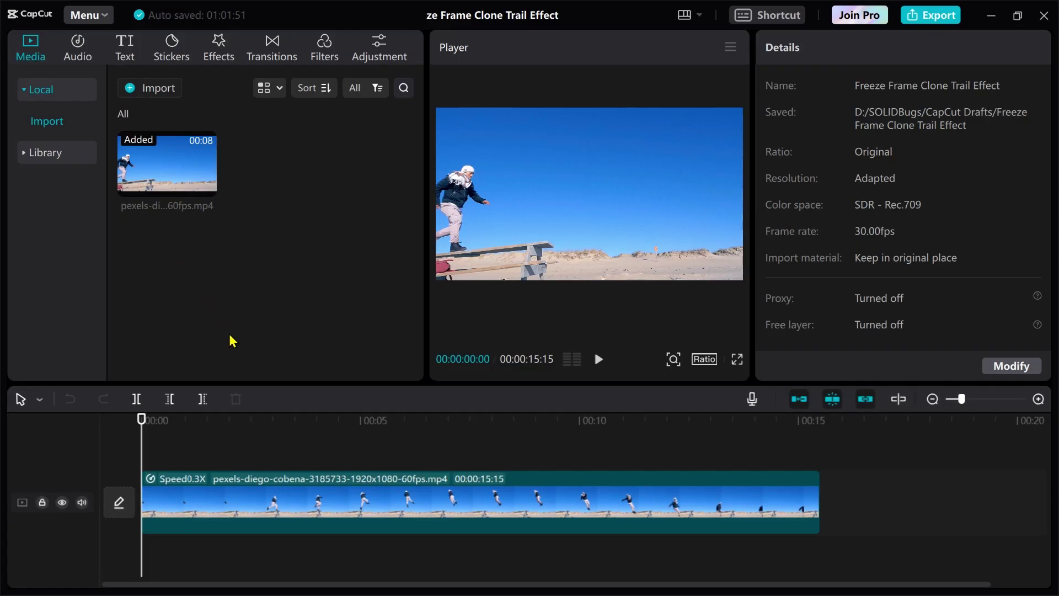
# Play the beach jump clip, check its speed setting, and return the playhead to the start of the timeline.
pyautogui.click(287, 498)
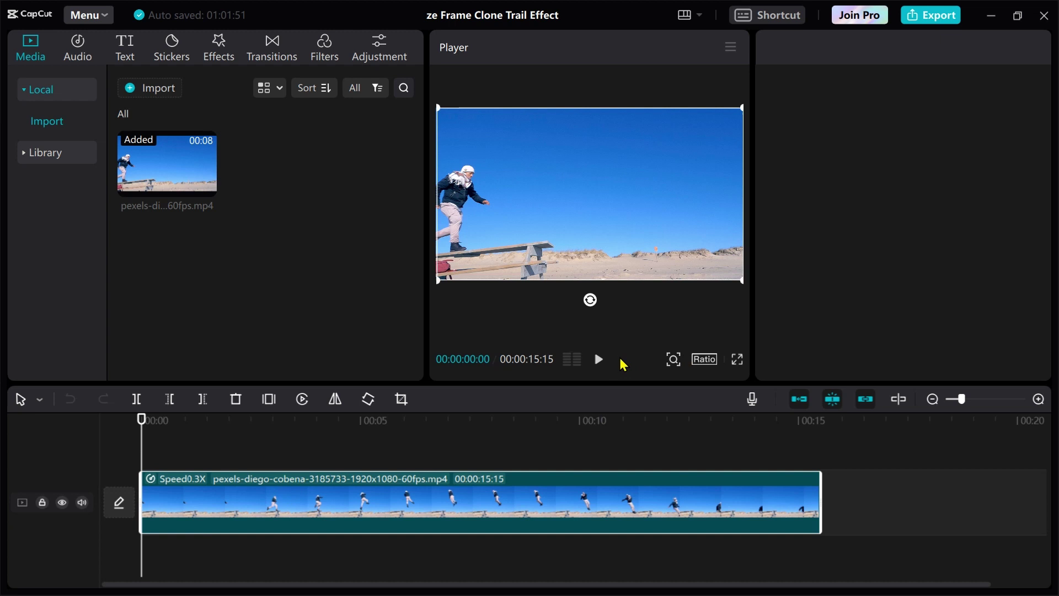
pyautogui.click(598, 359)
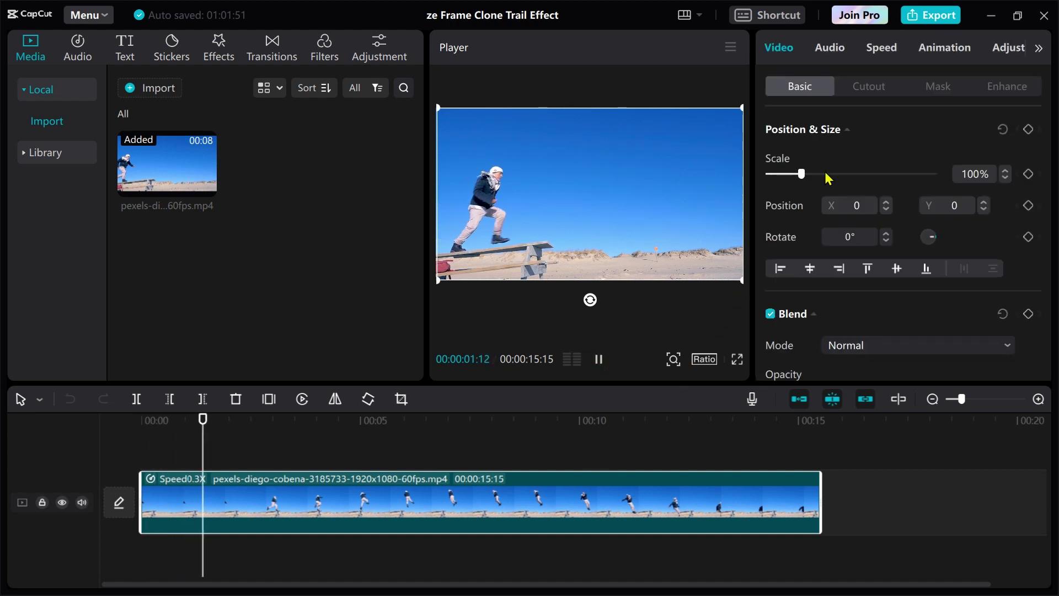
pyautogui.click(881, 49)
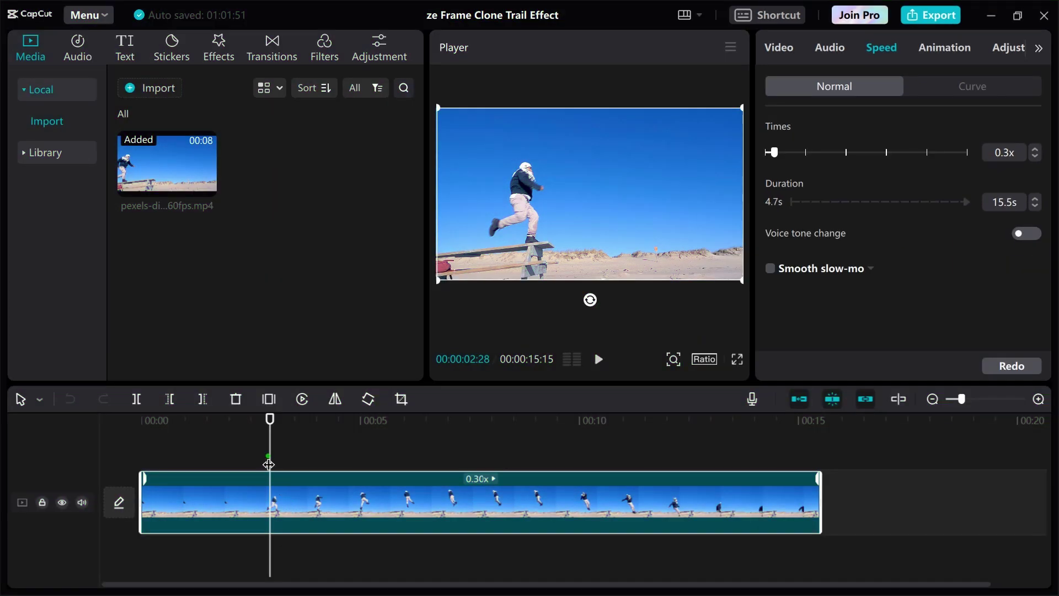
pyautogui.moveTo(269, 464); pyautogui.dragTo(67, 506)
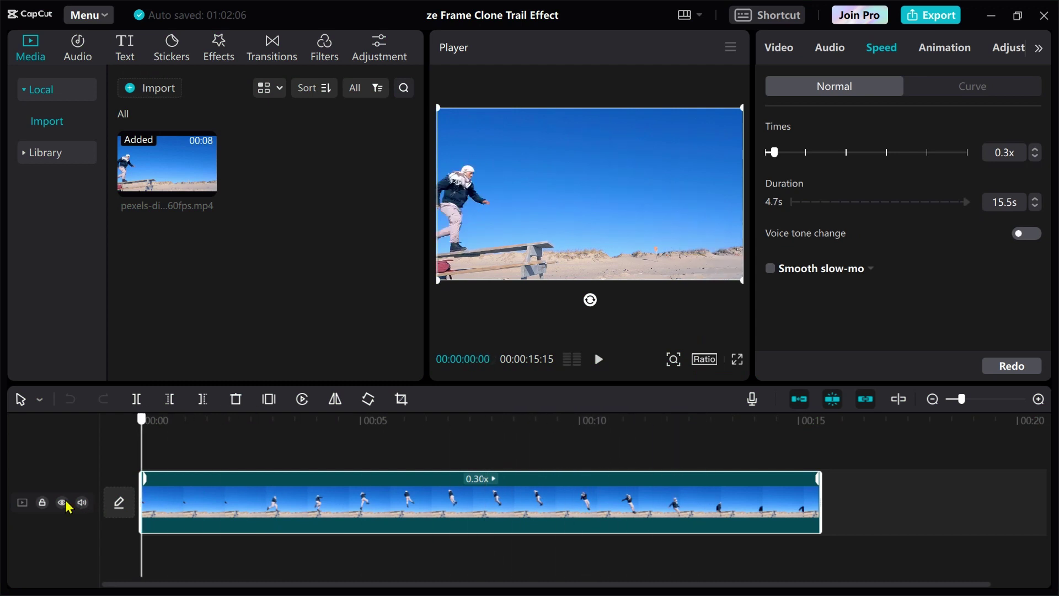
# Export a still frame of the running man at 00:00:01:16 into the project media.
pyautogui.moveTo(142, 458); pyautogui.dragTo(209, 466)
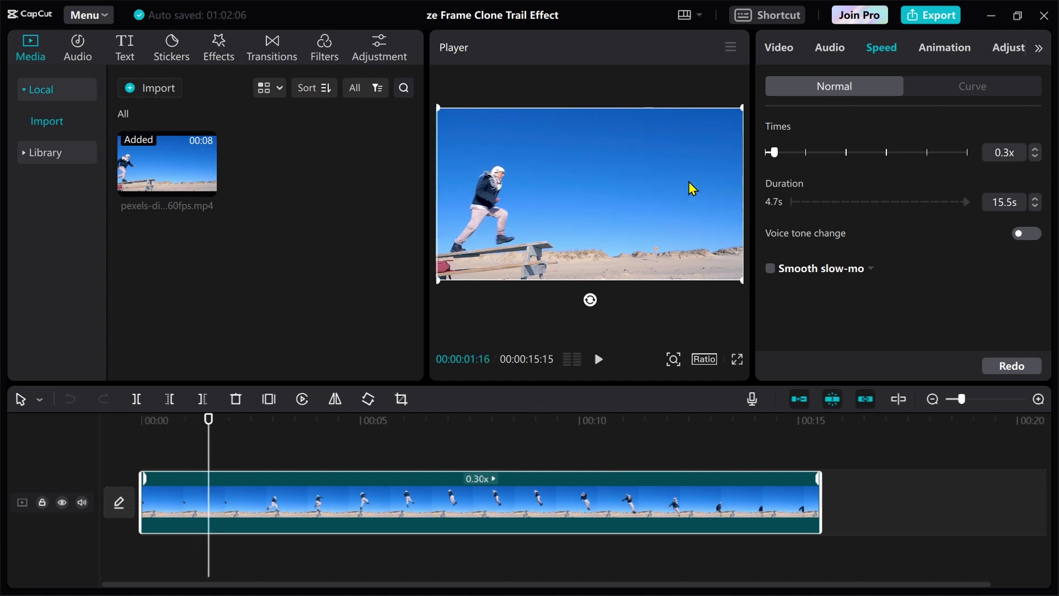
pyautogui.click(731, 52)
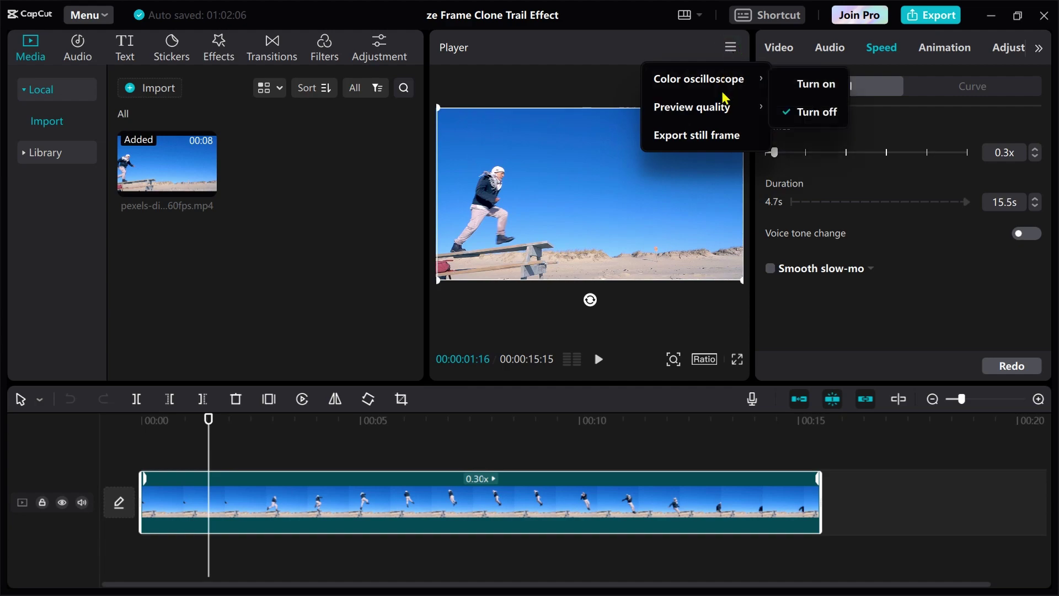
pyautogui.click(717, 135)
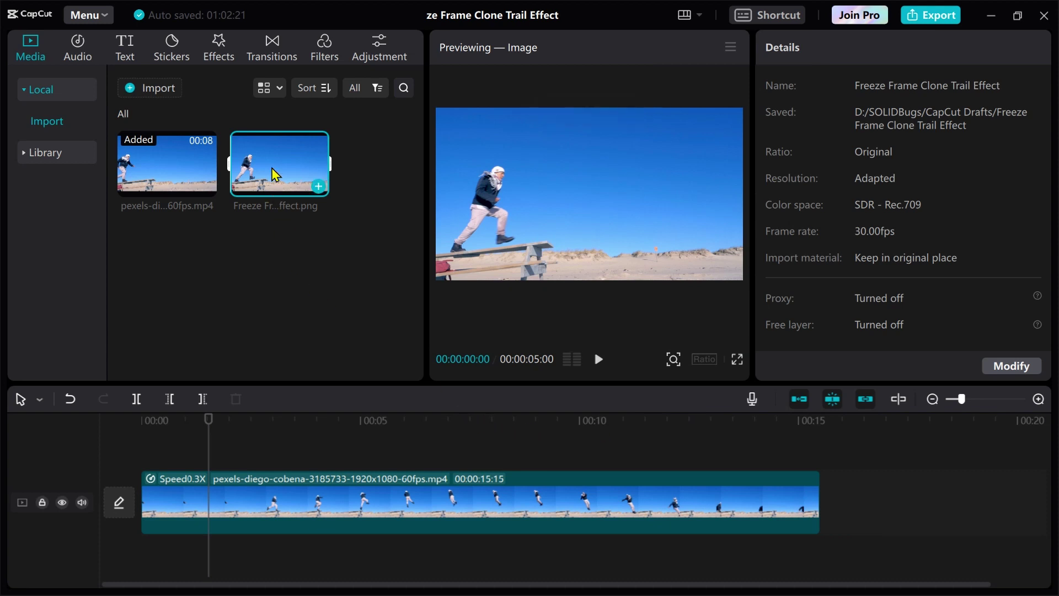
# Place the first exported still on a track above the main clip at 00:00:01:16 and apply Auto cutout to it.
pyautogui.moveTo(274, 175); pyautogui.dragTo(204, 452)
pyautogui.click(879, 90)
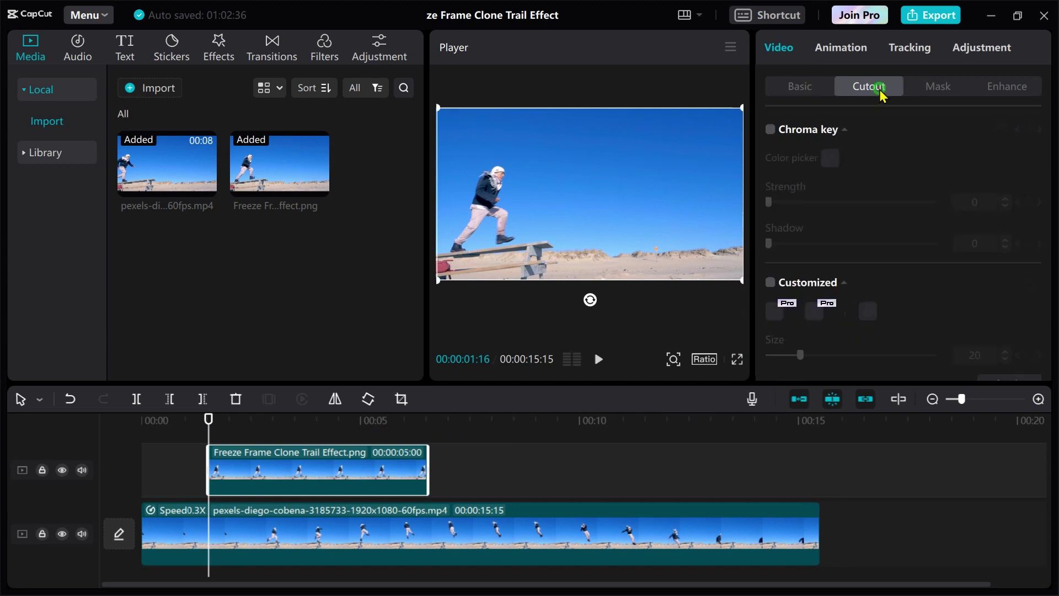
pyautogui.scroll(-3, 920, 323)
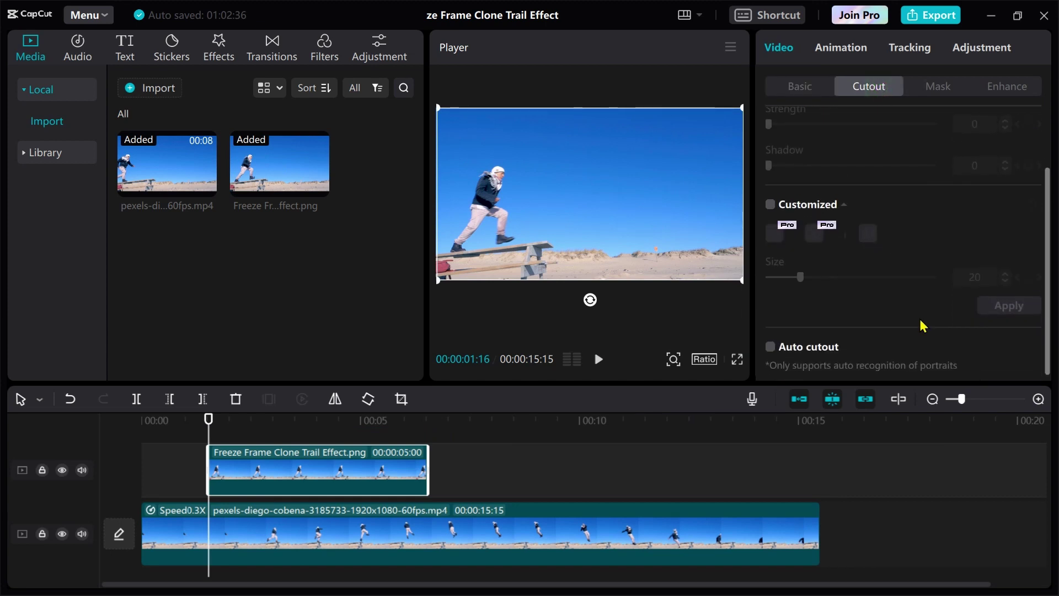
pyautogui.click(774, 341)
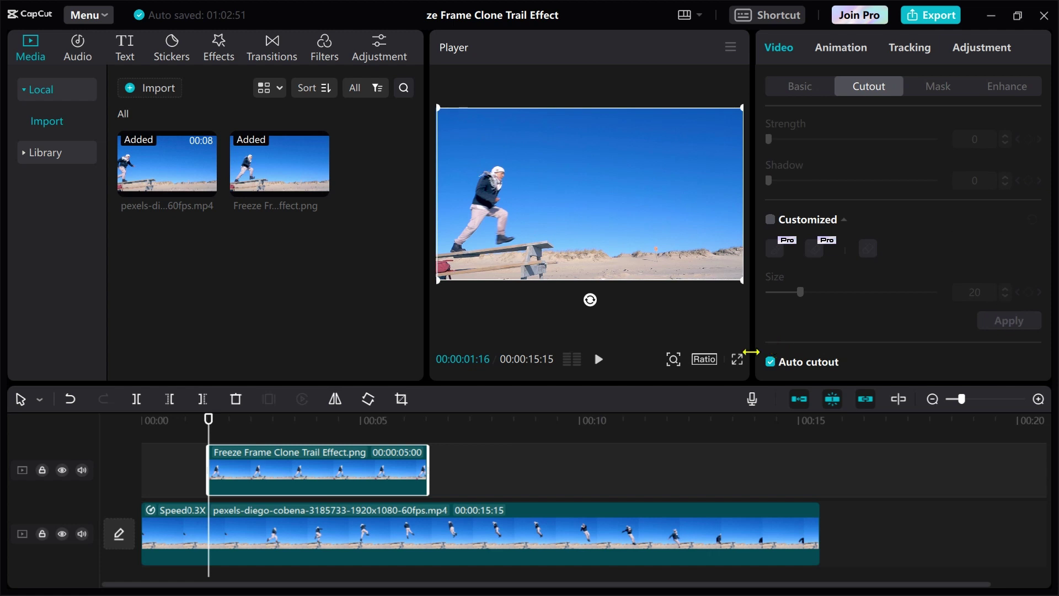
# Move the first still to the start of the timeline and trim its end at 00:00:01:16.
pyautogui.moveTo(338, 473); pyautogui.dragTo(268, 474)
pyautogui.hotkey('ctrl', 'z')
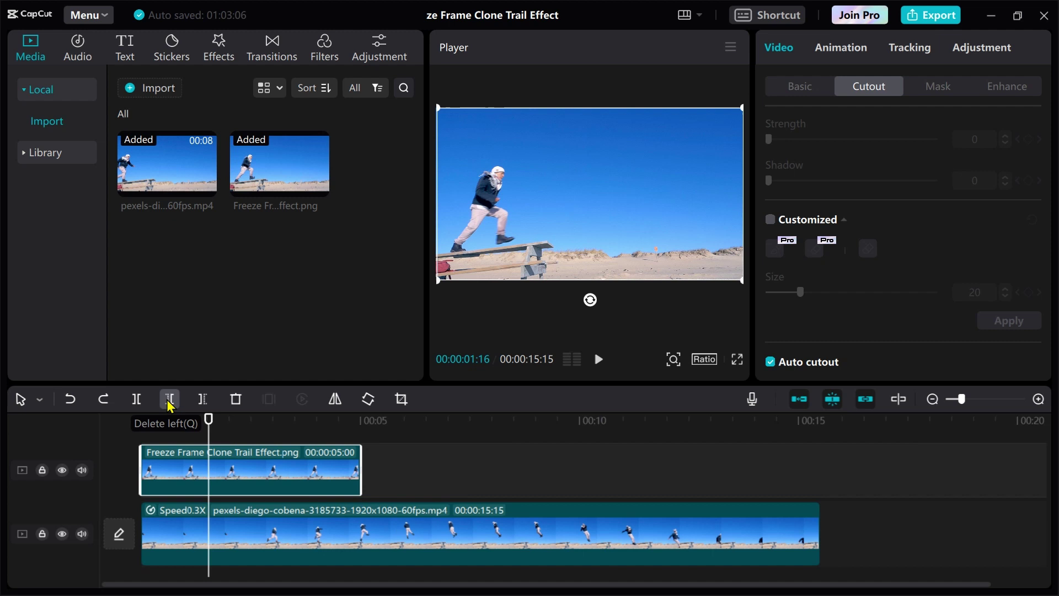
pyautogui.click(204, 404)
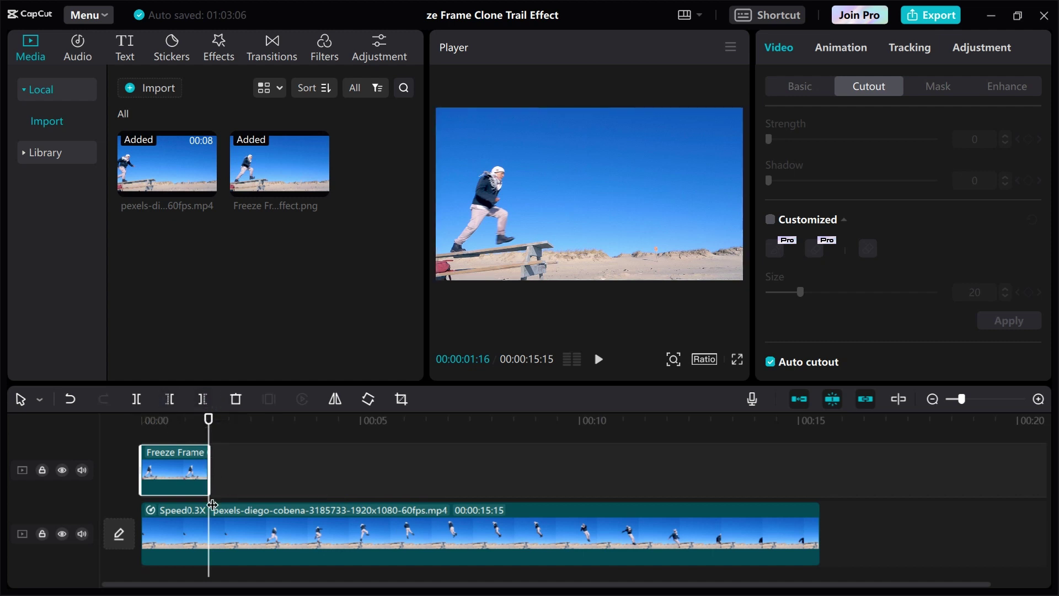
# Export a 1080P PNG still frame at 00:00:03:14 and import it into the project.
pyautogui.moveTo(208, 511); pyautogui.dragTo(294, 509)
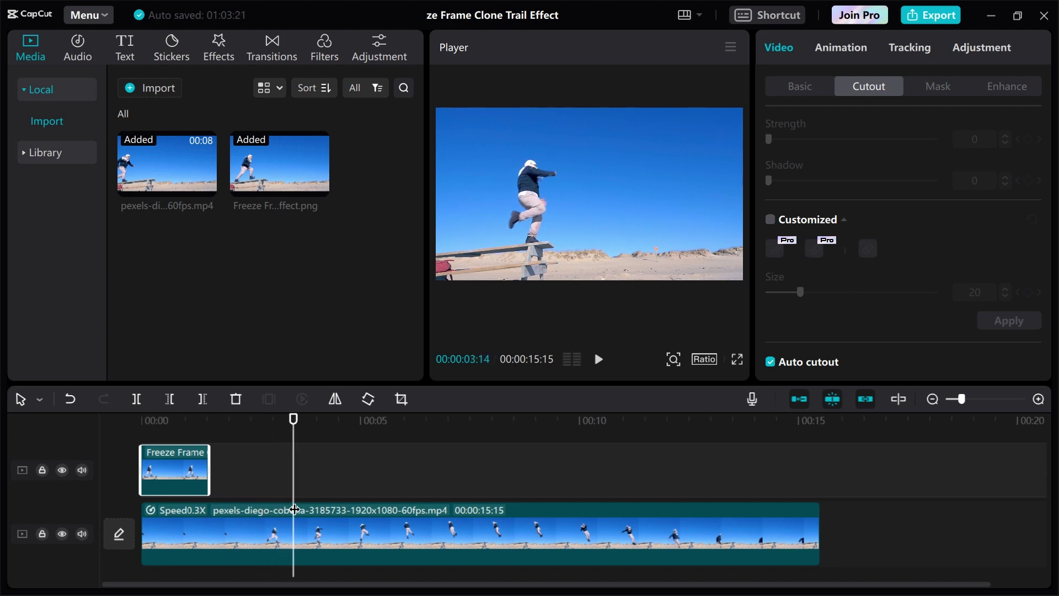
pyautogui.click(731, 47)
pyautogui.click(713, 147)
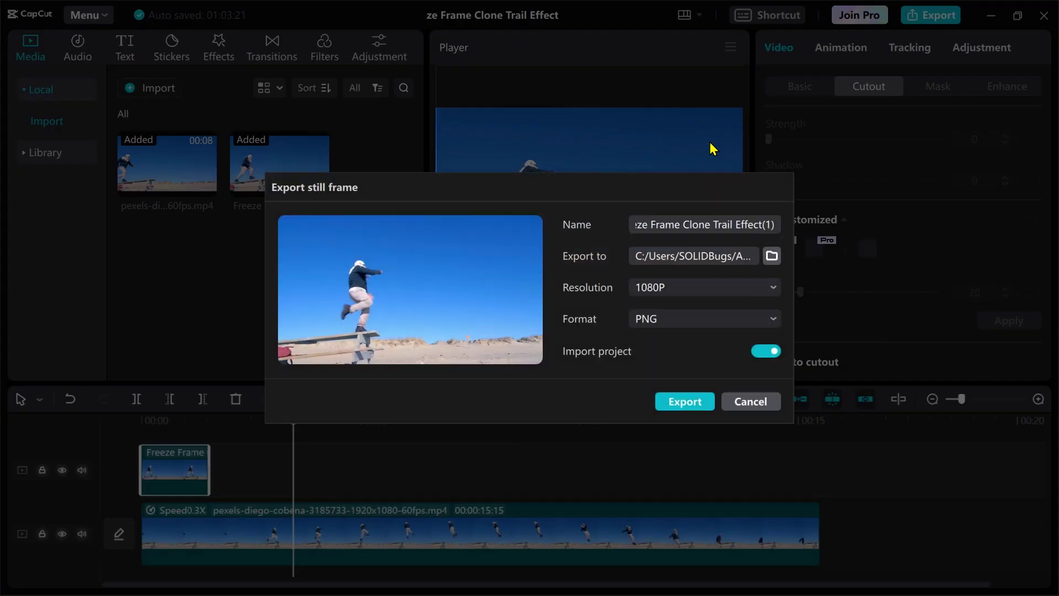
pyautogui.click(680, 401)
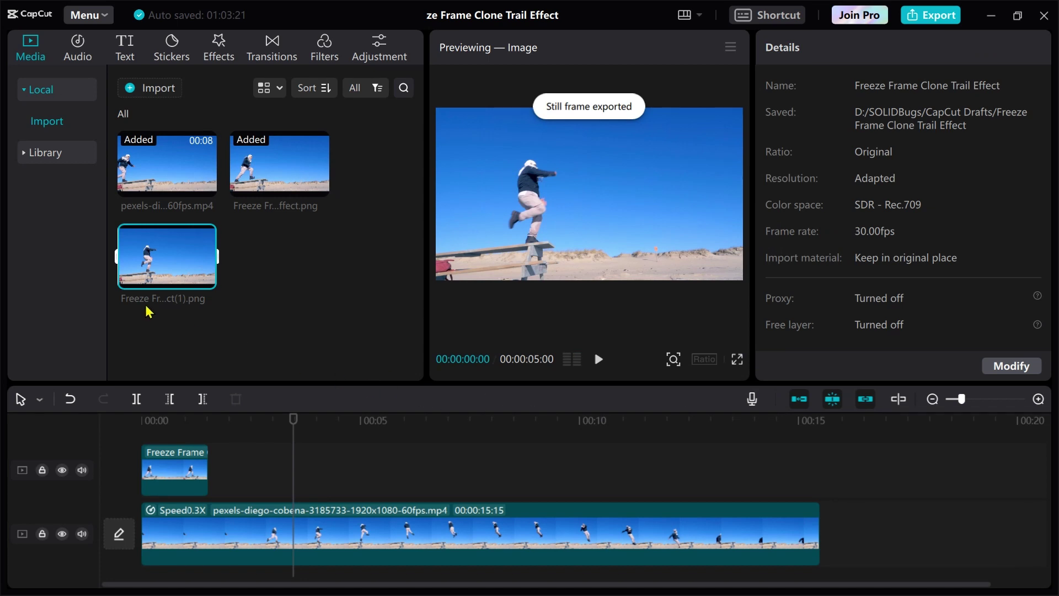
# Add the second still on a new top track spanning the timeline start to 00:00:03:14 and apply Auto cutout.
pyautogui.moveTo(166, 282); pyautogui.dragTo(191, 473)
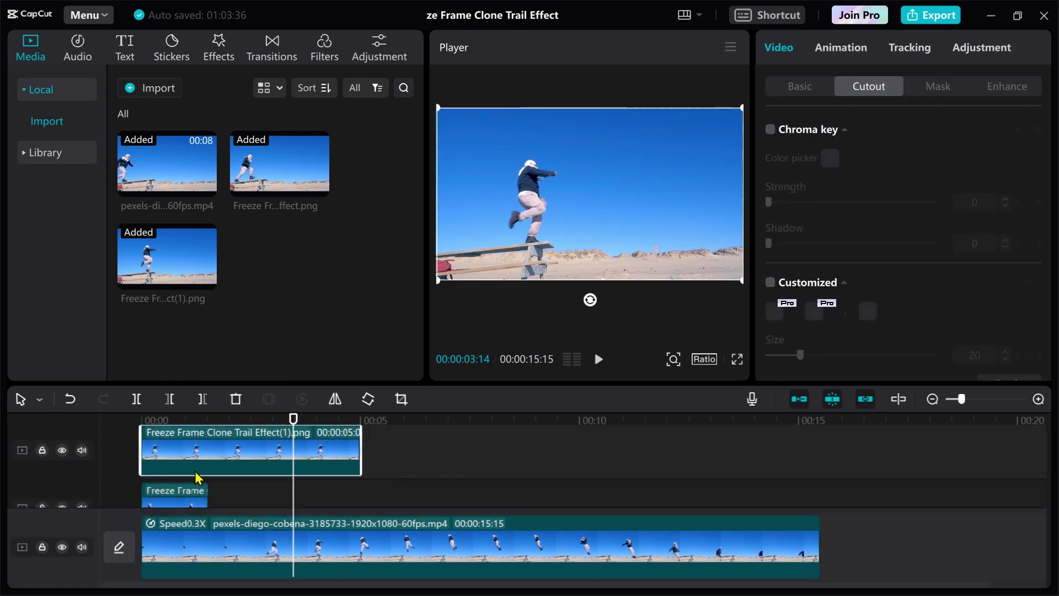
pyautogui.click(201, 408)
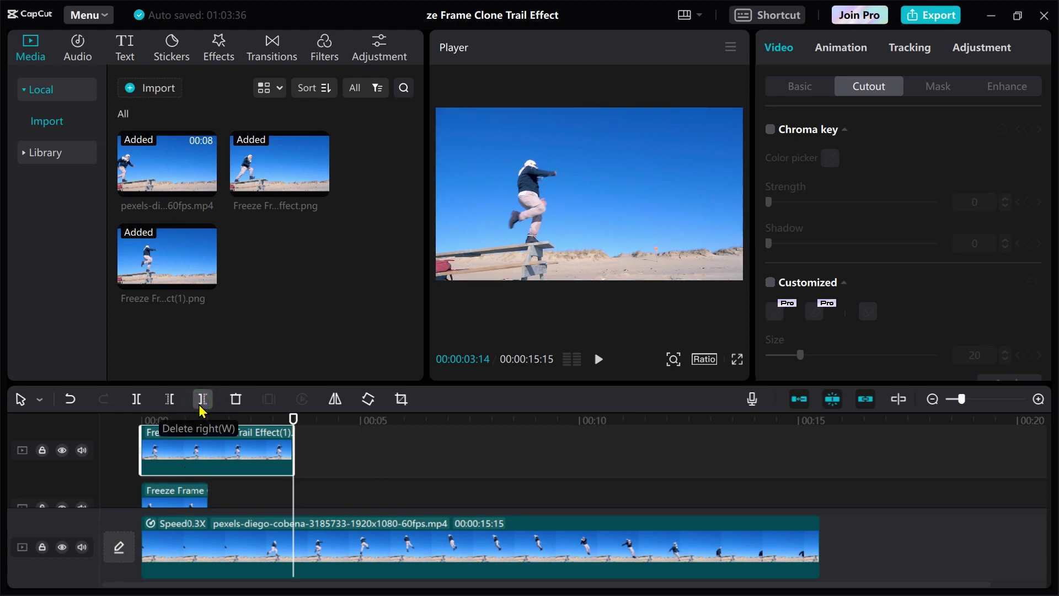
pyautogui.scroll(-1, 322, 476)
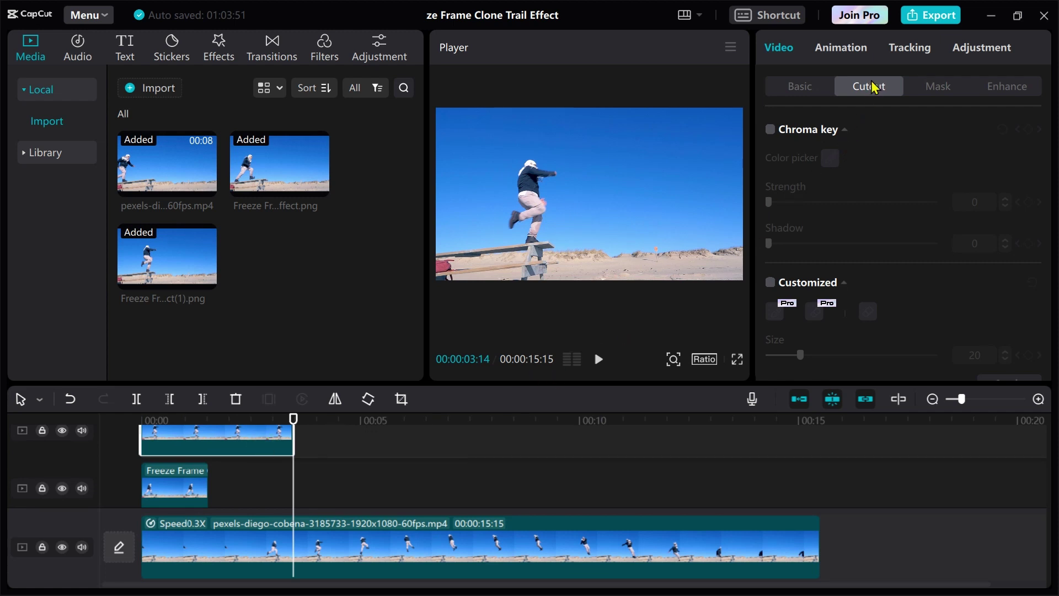
pyautogui.scroll(-3, 883, 232)
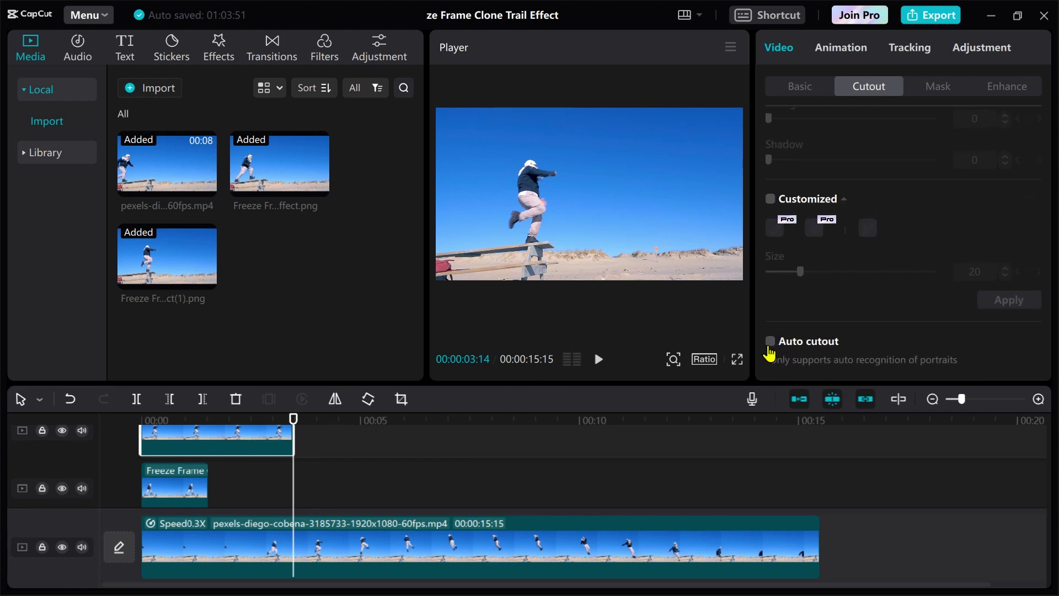
pyautogui.click(770, 350)
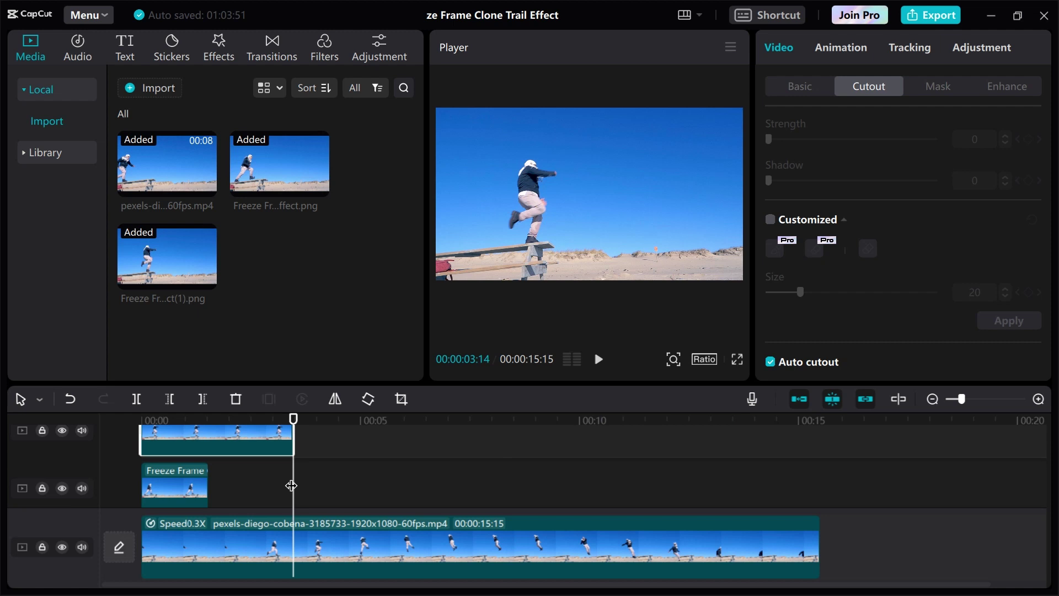
# Export a still frame of the man in mid-air at 00:00:05:14 into the project media.
pyautogui.moveTo(291, 485); pyautogui.dragTo(381, 487)
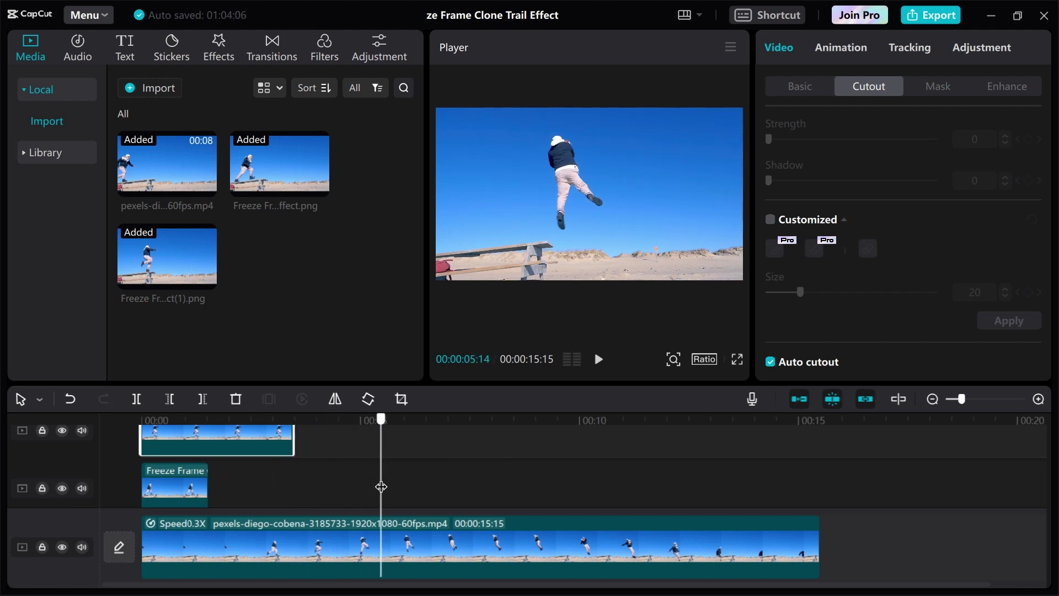
pyautogui.click(727, 50)
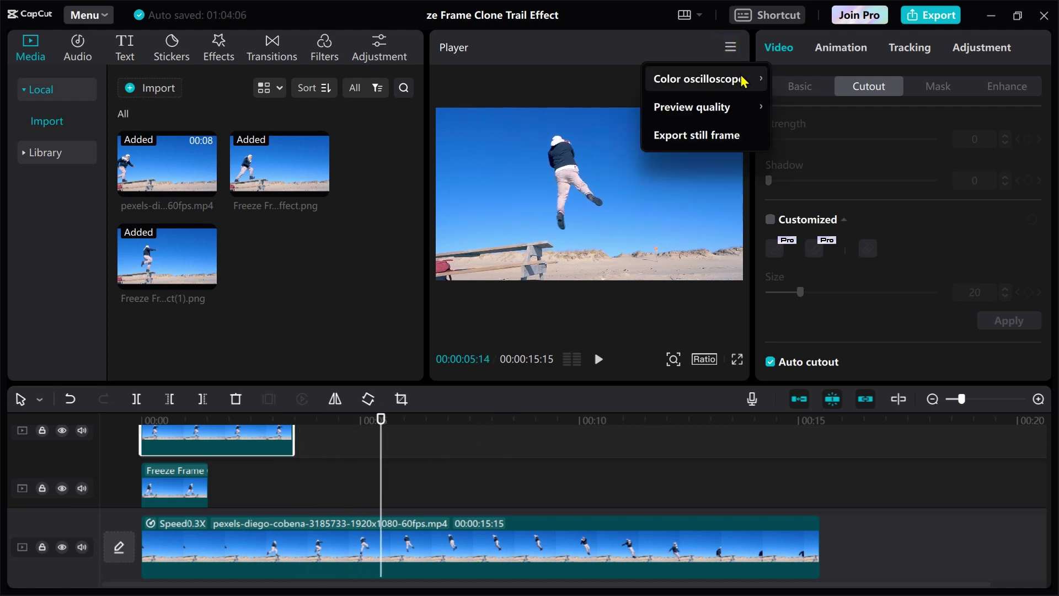
pyautogui.click(729, 138)
pyautogui.click(685, 401)
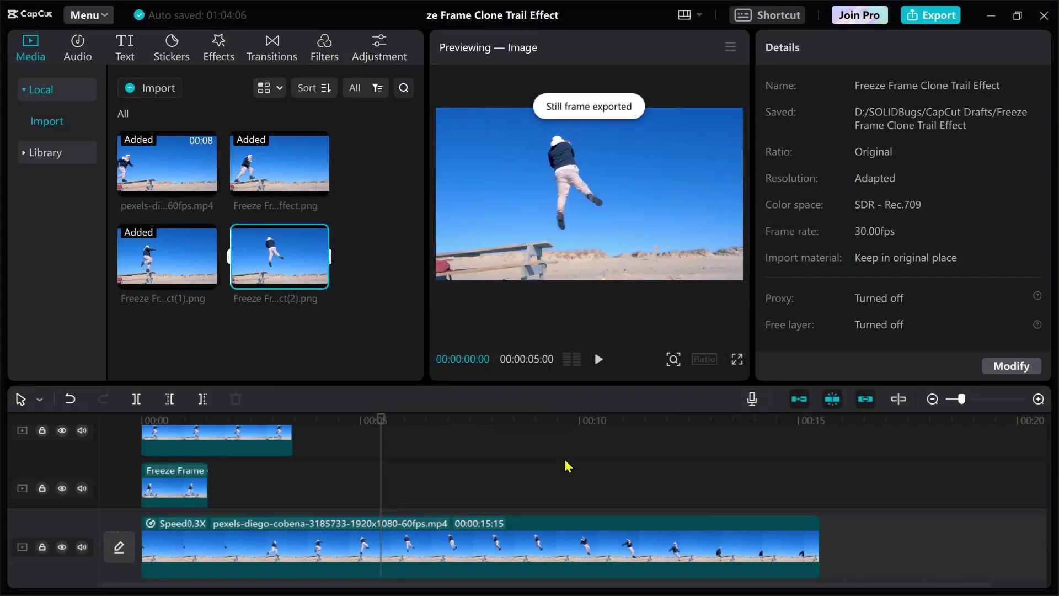
# Add the third still on a new top track from the timeline start to 00:00:05:14 and apply Auto cutout.
pyautogui.moveTo(232, 278); pyautogui.dragTo(138, 443)
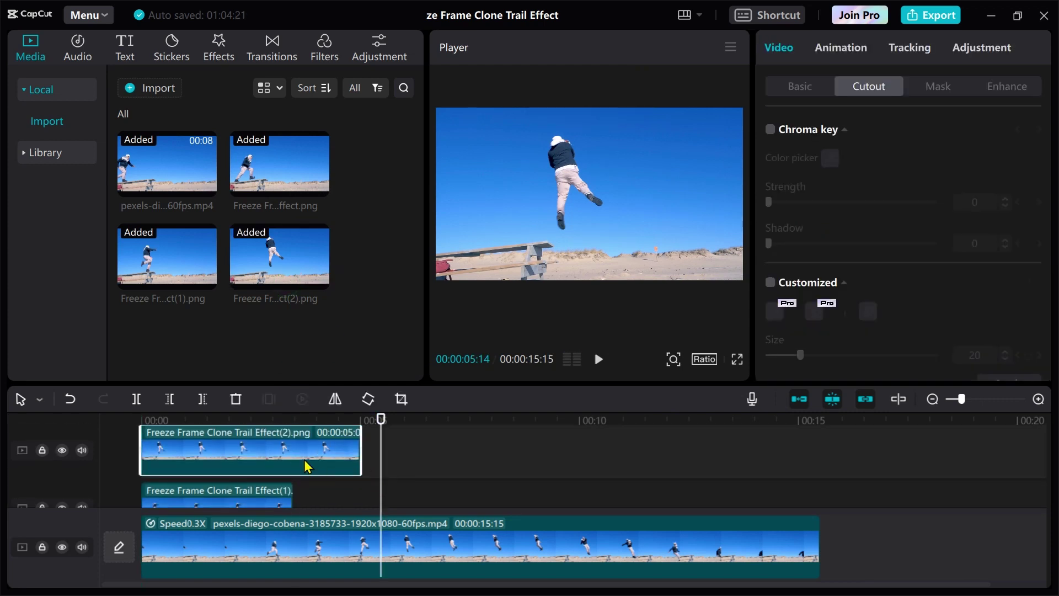
pyautogui.moveTo(361, 450); pyautogui.dragTo(380, 450)
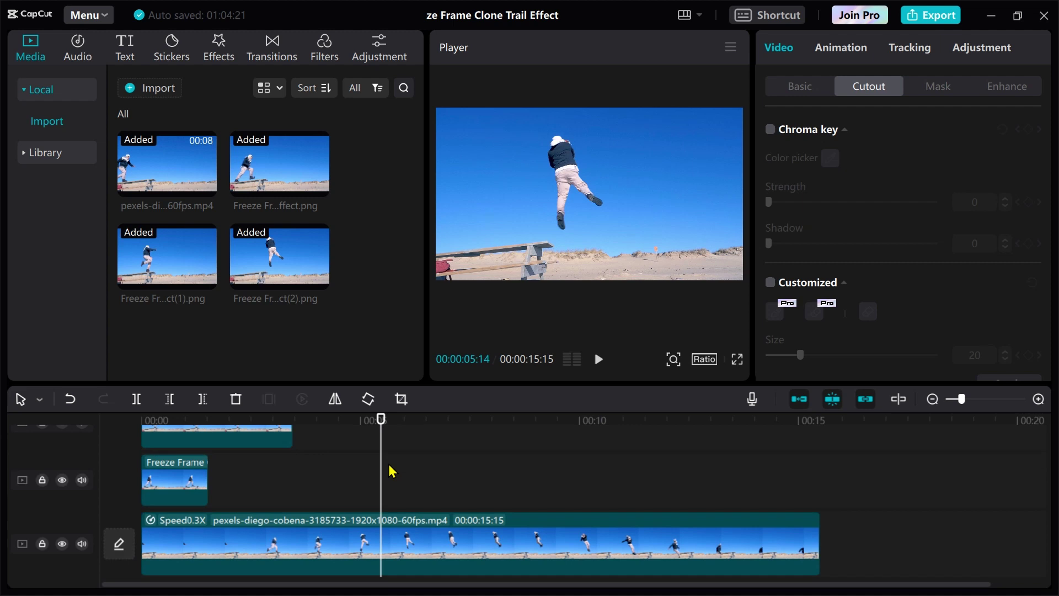
pyautogui.click(344, 469)
pyautogui.scroll(-2, 844, 338)
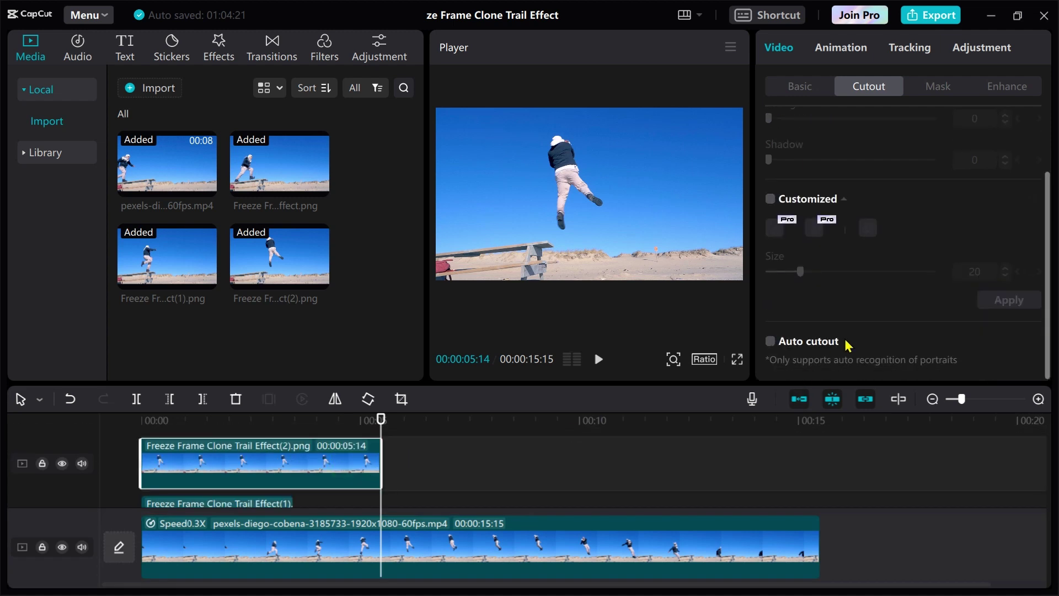
pyautogui.click(770, 338)
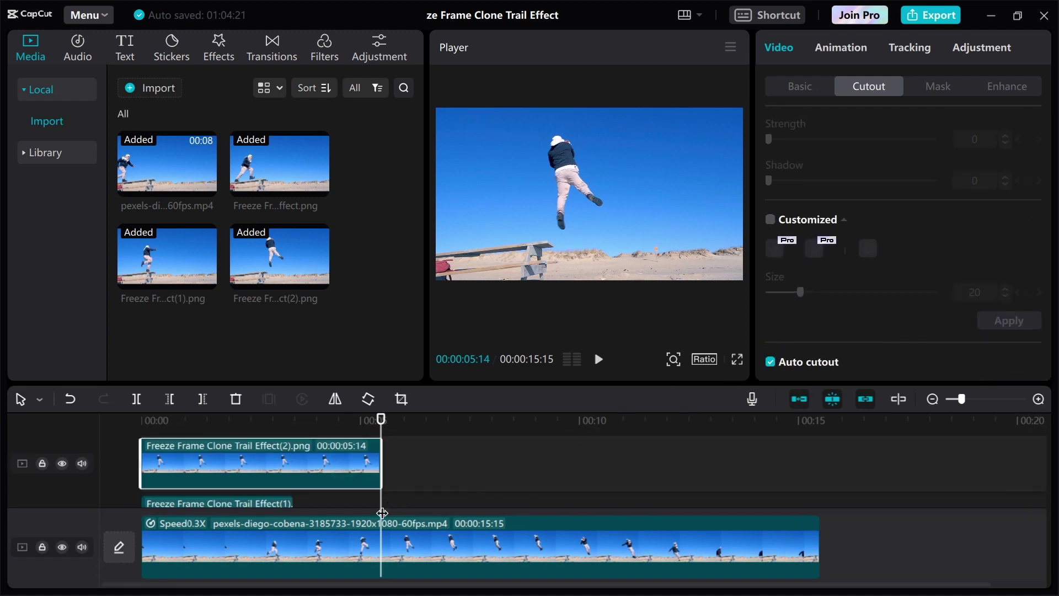
# Export a still frame of the jump at 00:00:08:11 into the project media.
pyautogui.moveTo(380, 513); pyautogui.dragTo(508, 508)
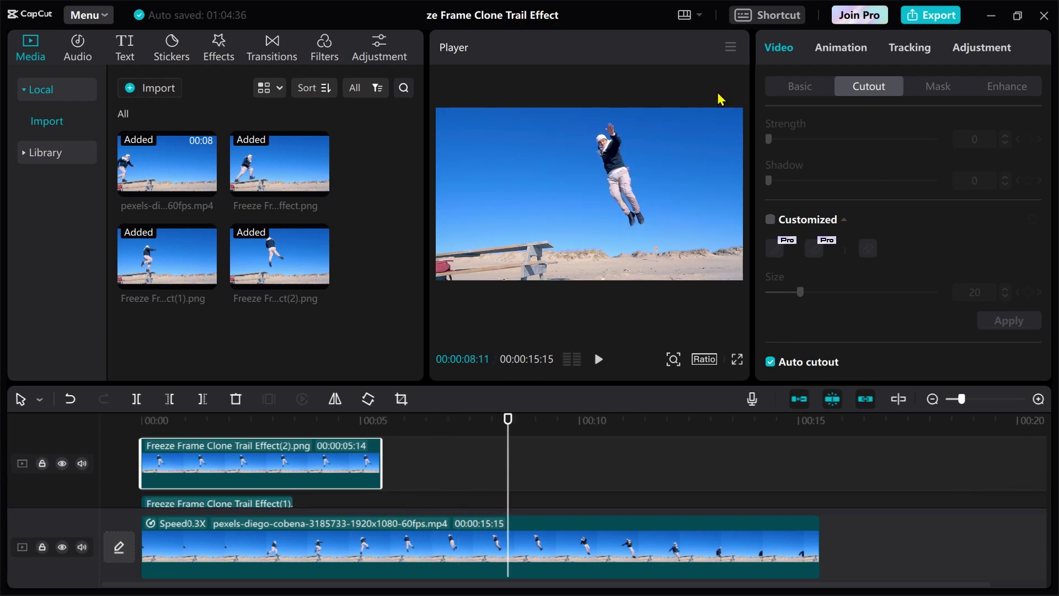
pyautogui.click(730, 46)
pyautogui.click(697, 134)
pyautogui.click(684, 403)
# Add the fourth still on a new top track from the timeline start to 00:00:08:11 and apply Auto cutout.
pyautogui.moveTo(167, 320); pyautogui.dragTo(165, 463)
pyautogui.moveTo(368, 489); pyautogui.dragTo(676, 457)
pyautogui.scroll(-3, 893, 314)
# Export a still frame of the man landing at 00:00:12:06 into the project media.
pyautogui.click(730, 47)
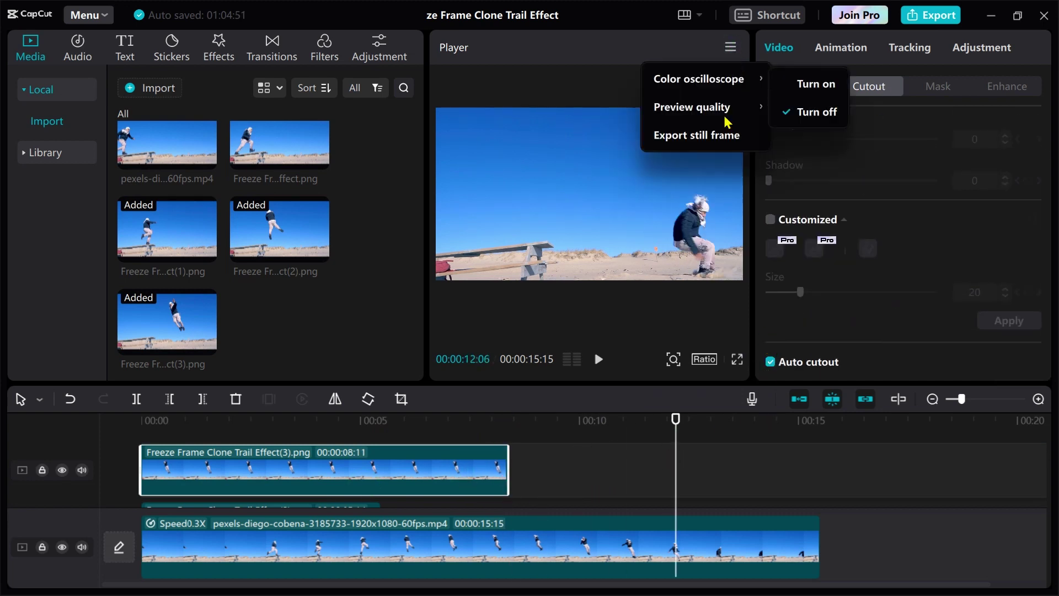
pyautogui.click(697, 134)
pyautogui.click(702, 406)
# Place the fifth still on a new top track at the start of the timeline and apply Auto cutout to it.
pyautogui.moveTo(280, 320); pyautogui.dragTo(142, 468)
pyautogui.scroll(-3, 792, 331)
pyautogui.click(792, 364)
pyautogui.scroll(-1, 741, 475)
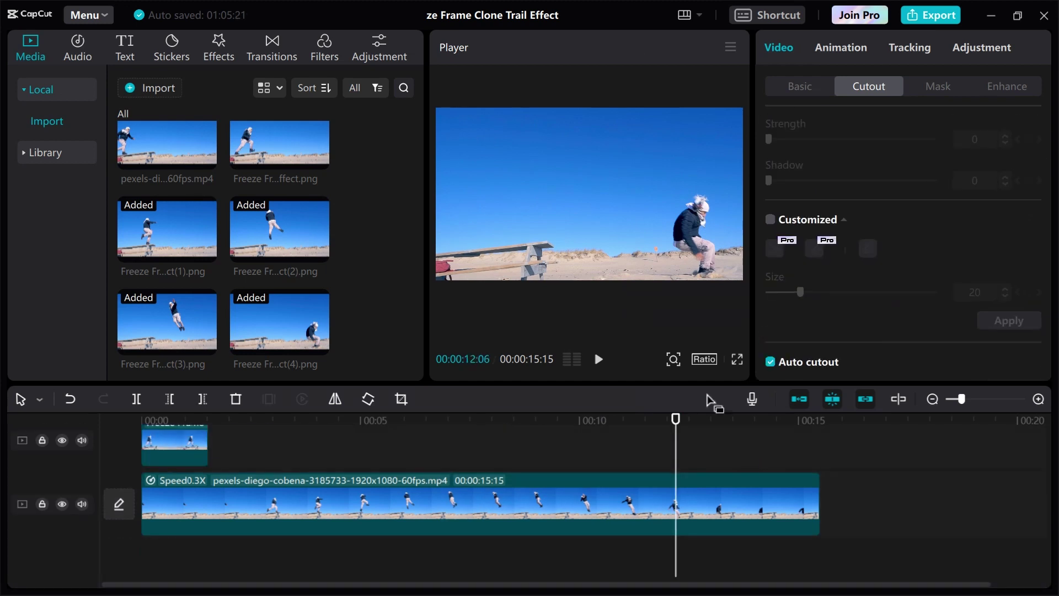
# Play the finished clone trail composition from the start of the timeline.
pyautogui.moveTo(678, 563)
pyautogui.mouseDown()
pyautogui.moveTo(572, 550)
pyautogui.moveTo(123, 543)
pyautogui.mouseUp()
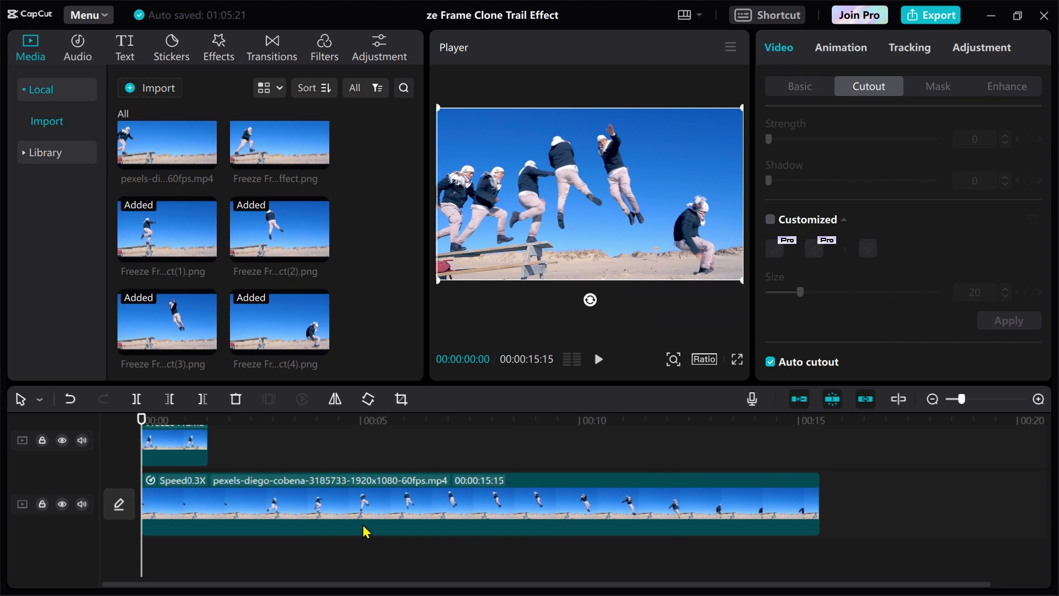
pyautogui.click(598, 361)
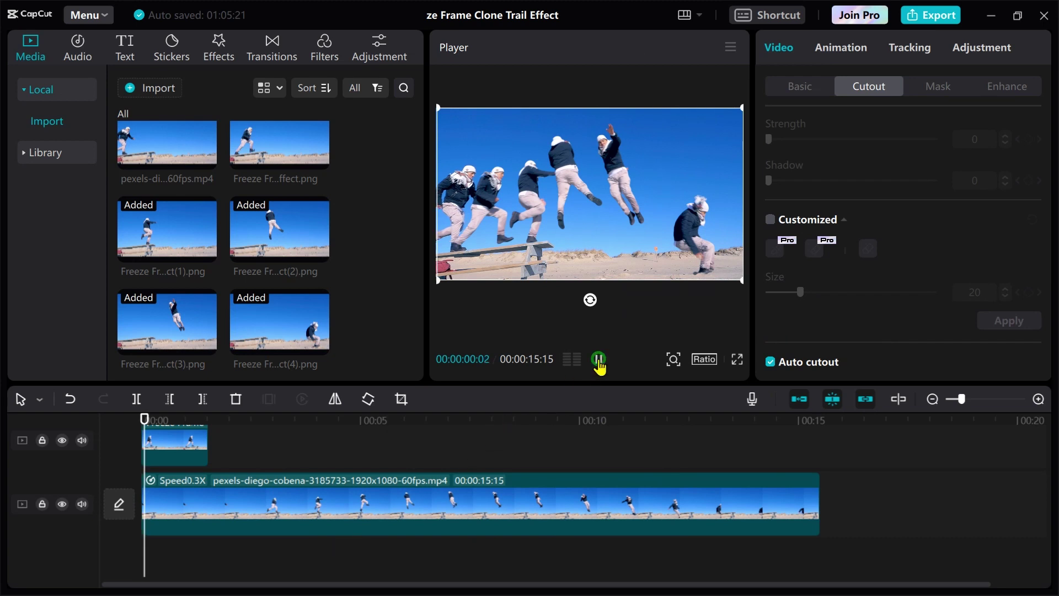
# Watch the clone trail composition full screen through to its end, and return to the editing view.
pyautogui.click(737, 360)
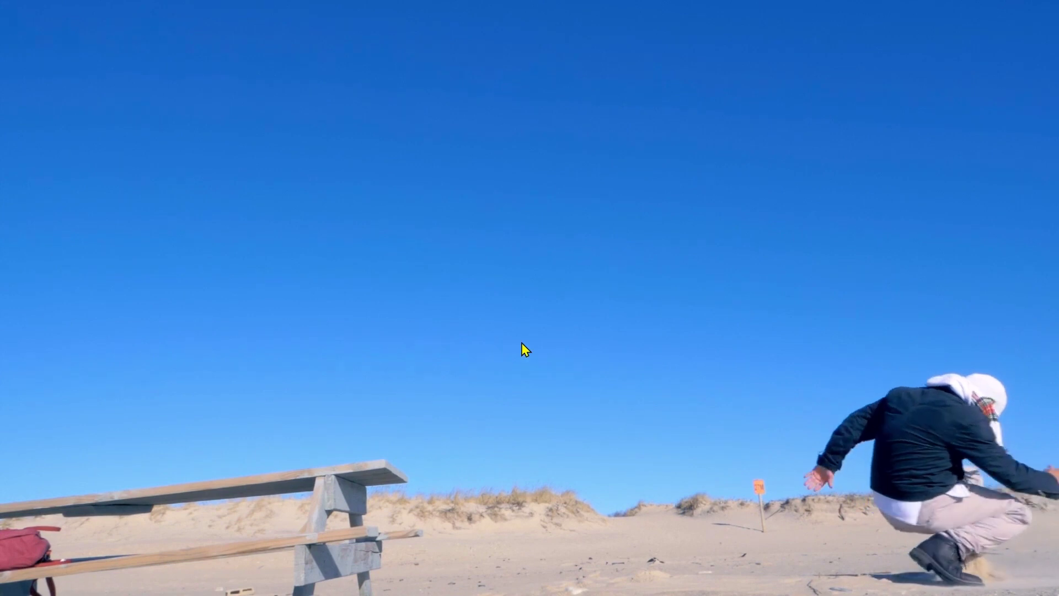
pyautogui.moveTo(515, 339)
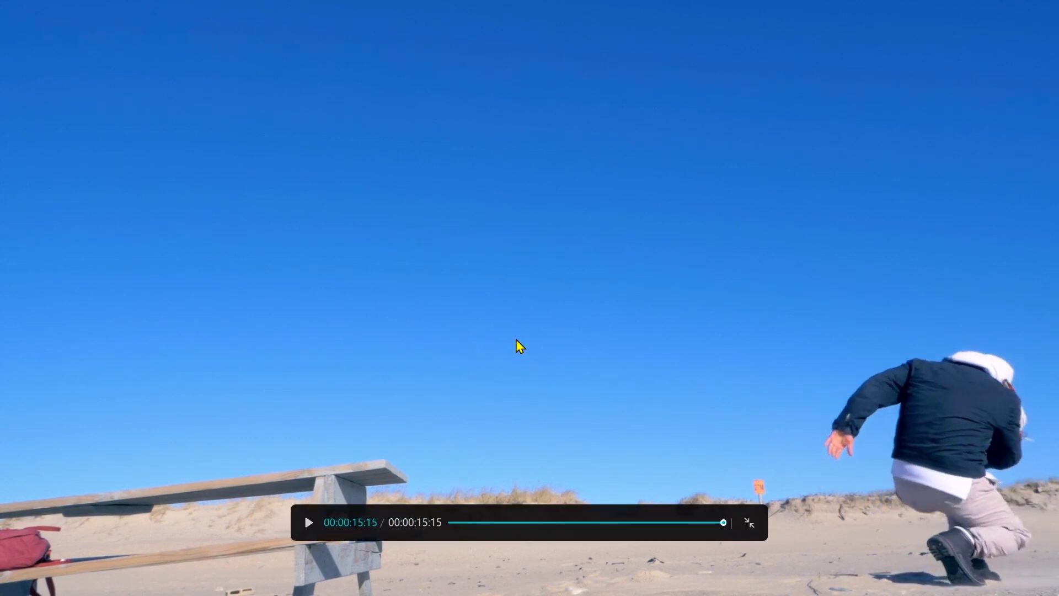
pyautogui.press('Escape')
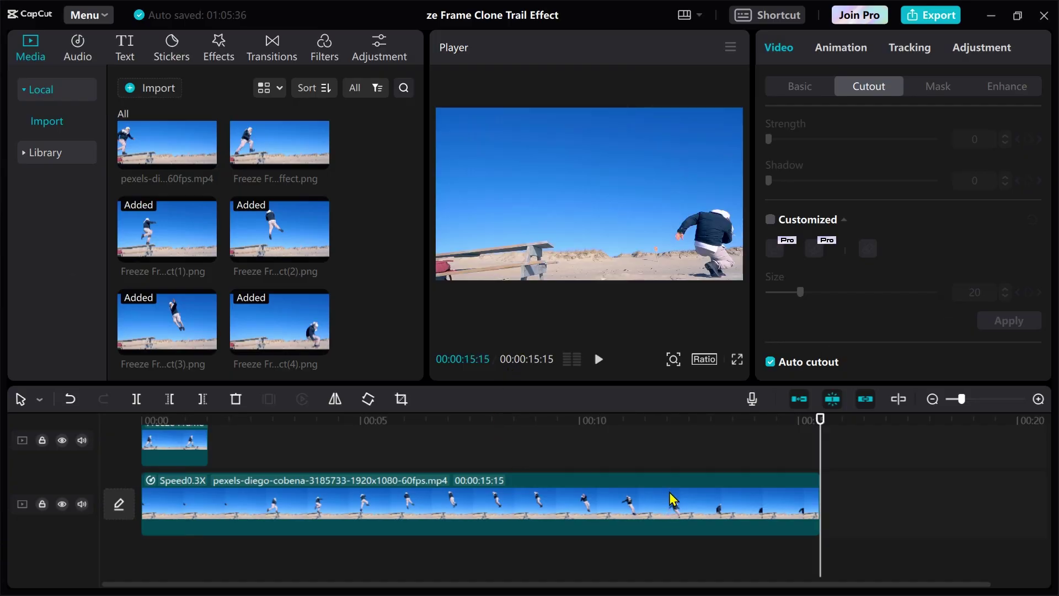
# Duplicate the slowed jump clip directly after the original on the main track and reverse the copy.
pyautogui.scroll(-3, 663, 498)
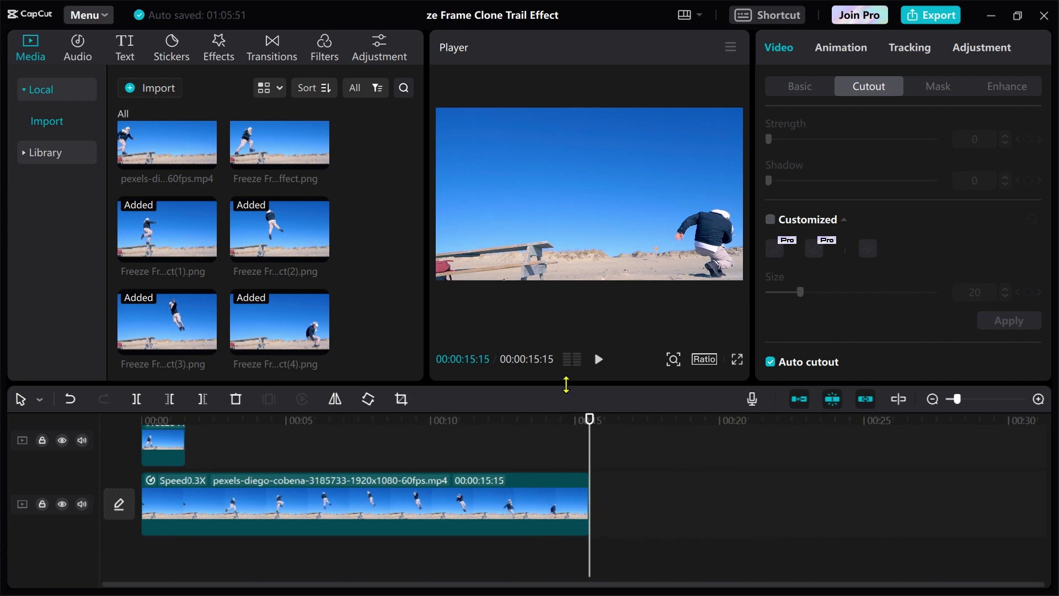
pyautogui.moveTo(568, 385); pyautogui.dragTo(574, 274)
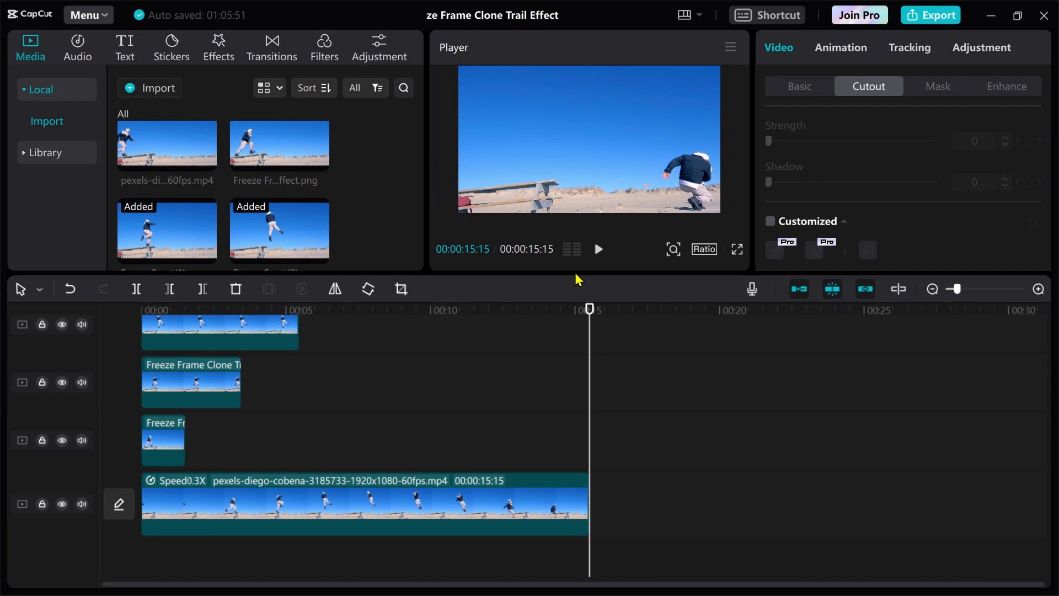
pyautogui.scroll(3, 568, 363)
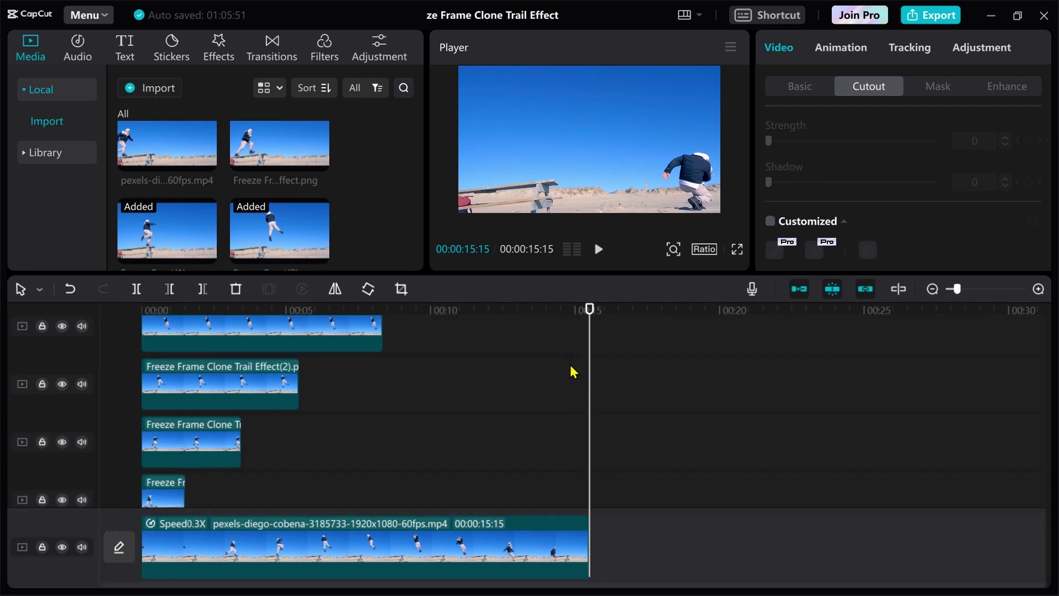
pyautogui.click(531, 521)
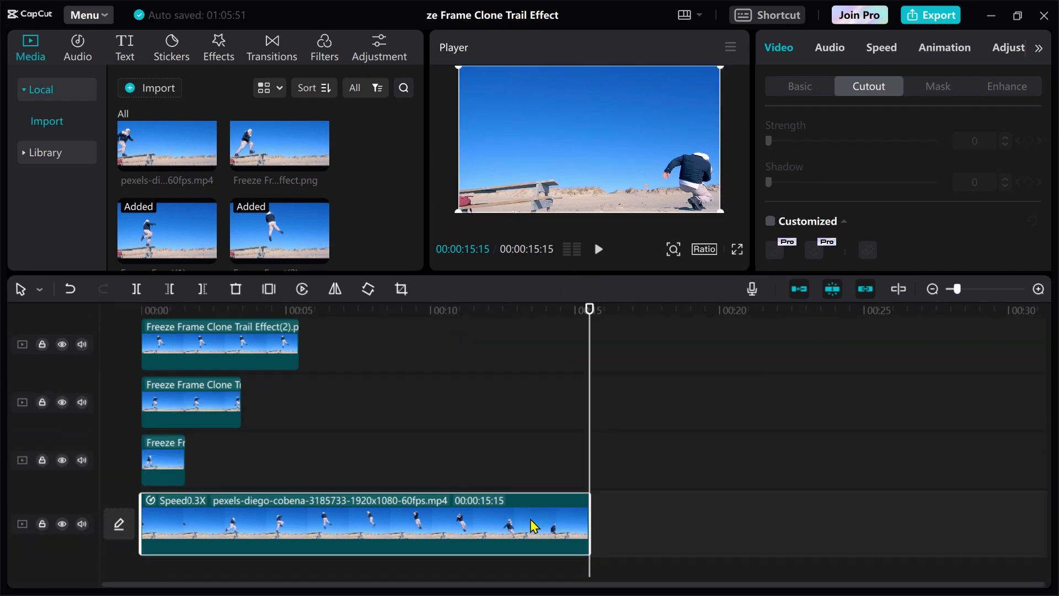
pyautogui.rightClick(533, 526)
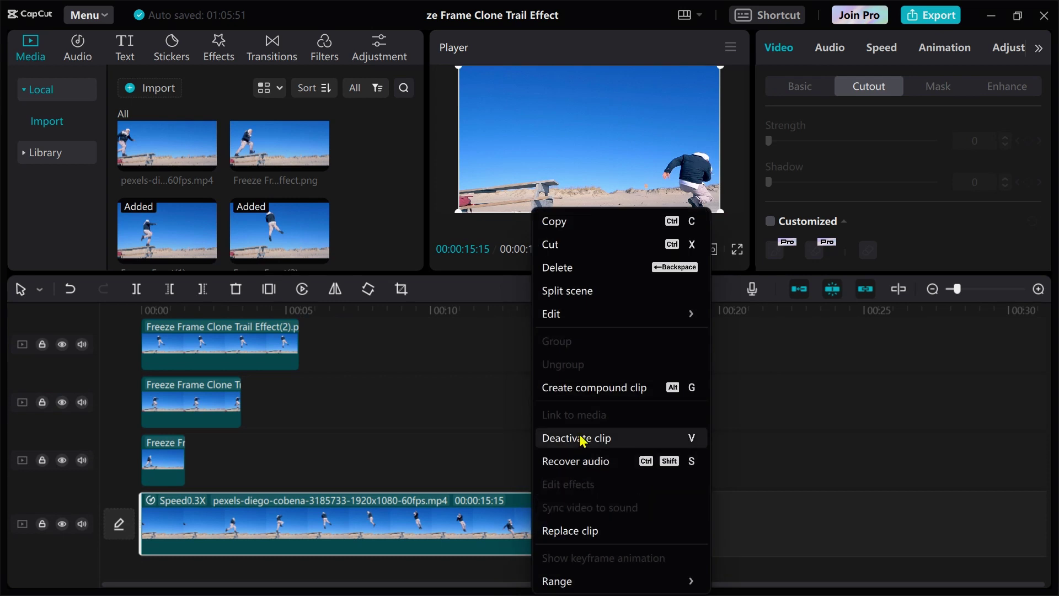
pyautogui.click(574, 223)
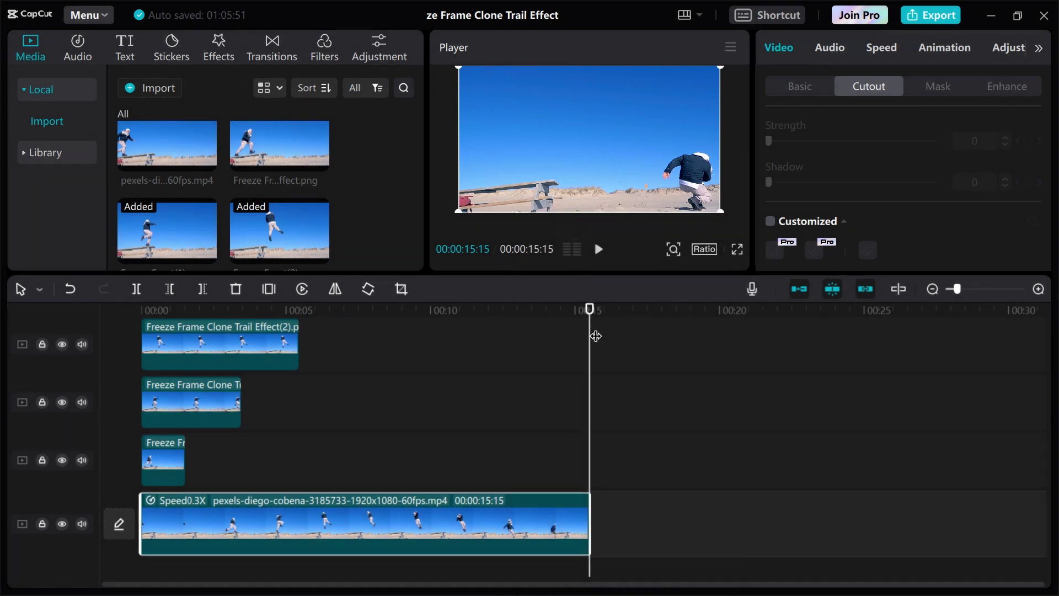
pyautogui.rightClick(640, 518)
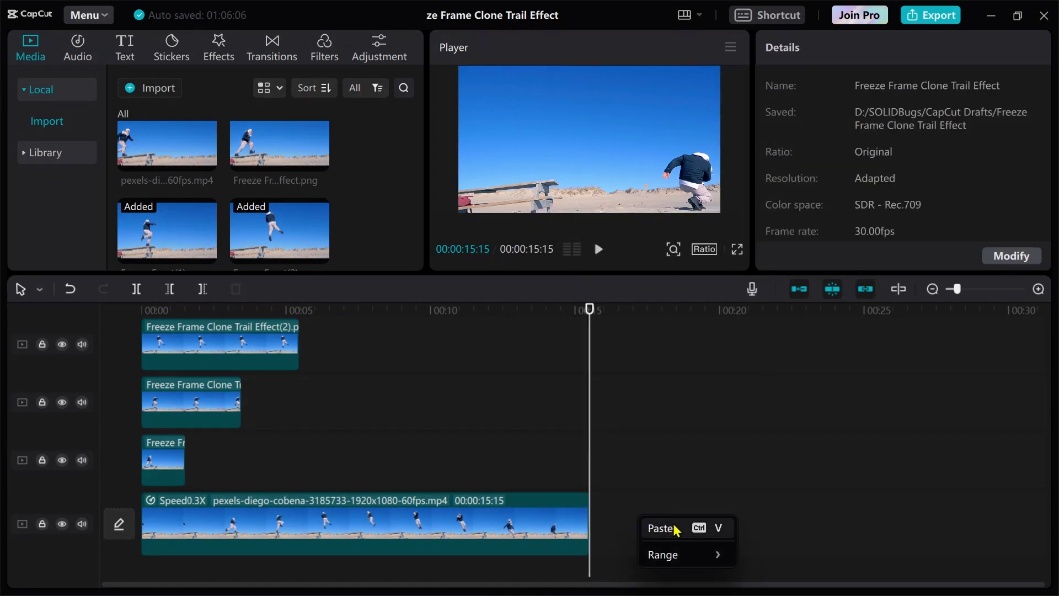
pyautogui.click(660, 528)
pyautogui.moveTo(666, 460); pyautogui.dragTo(689, 530)
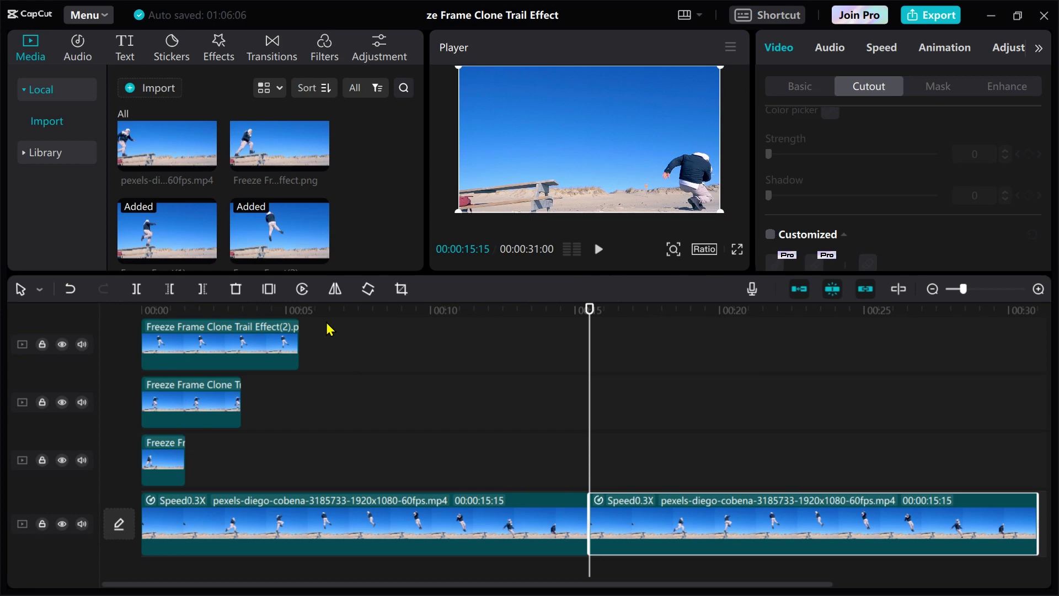
pyautogui.click(305, 291)
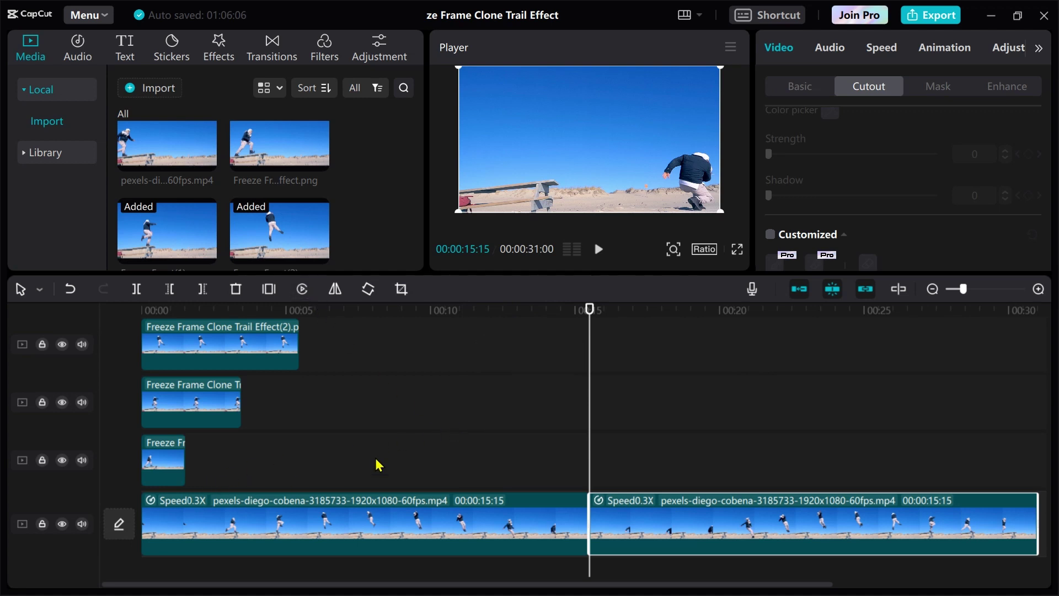
# Copy the first still and paste it on its own track at 00:00:15:15, where the reversed clip begins.
pyautogui.scroll(-1, 379, 465)
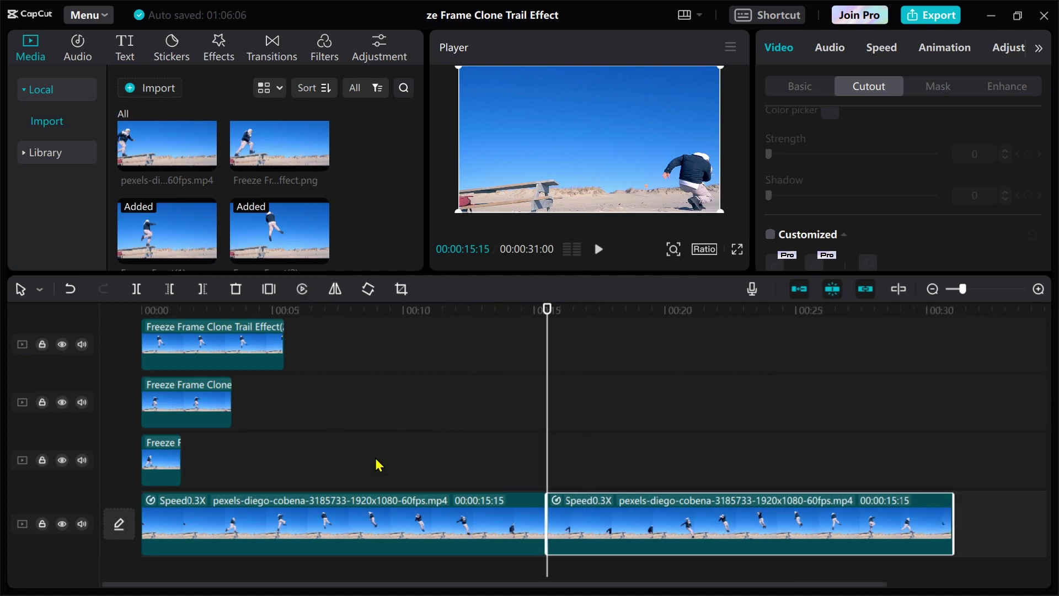
pyautogui.click(157, 462)
pyautogui.hotkey('ctrl', 'c')
pyautogui.hotkey('ctrl', 'v')
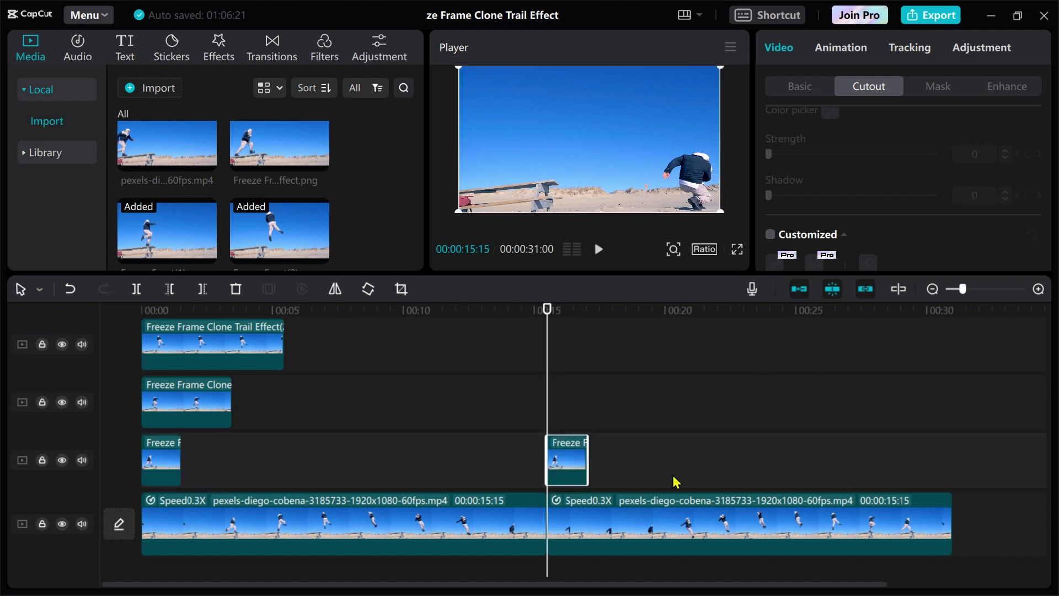
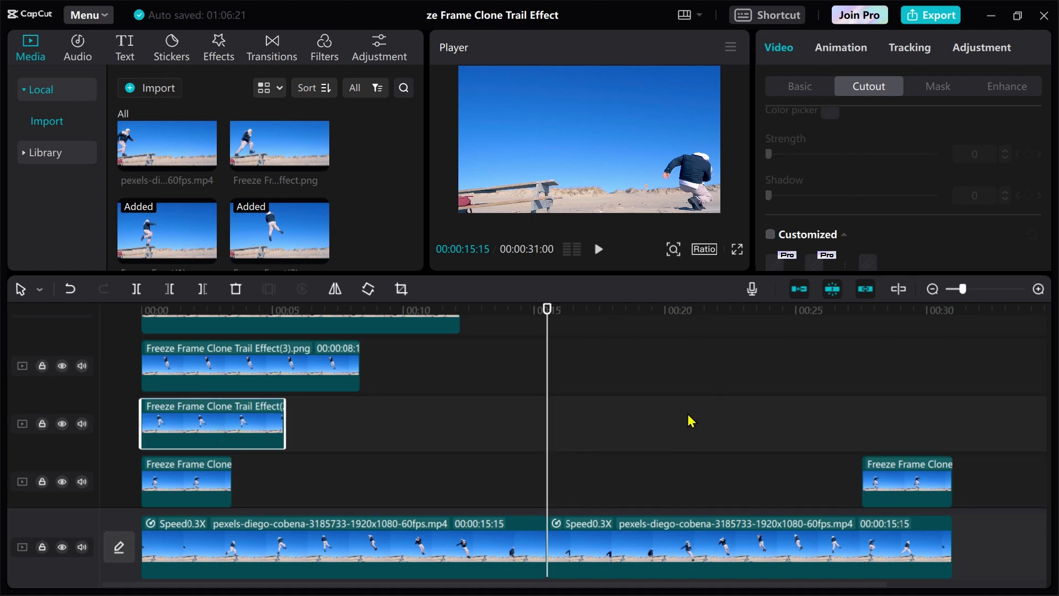
# Paste a copy of the third still on its track and align its end with the end of the reversed clip.
pyautogui.hotkey('ctrl', 'v')
pyautogui.moveTo(619, 428); pyautogui.dragTo(888, 423)
pyautogui.click(660, 428)
# Duplicate the fourth still on its track so the copy ends together with the reversed clip.
pyautogui.scroll(2, 660, 428)
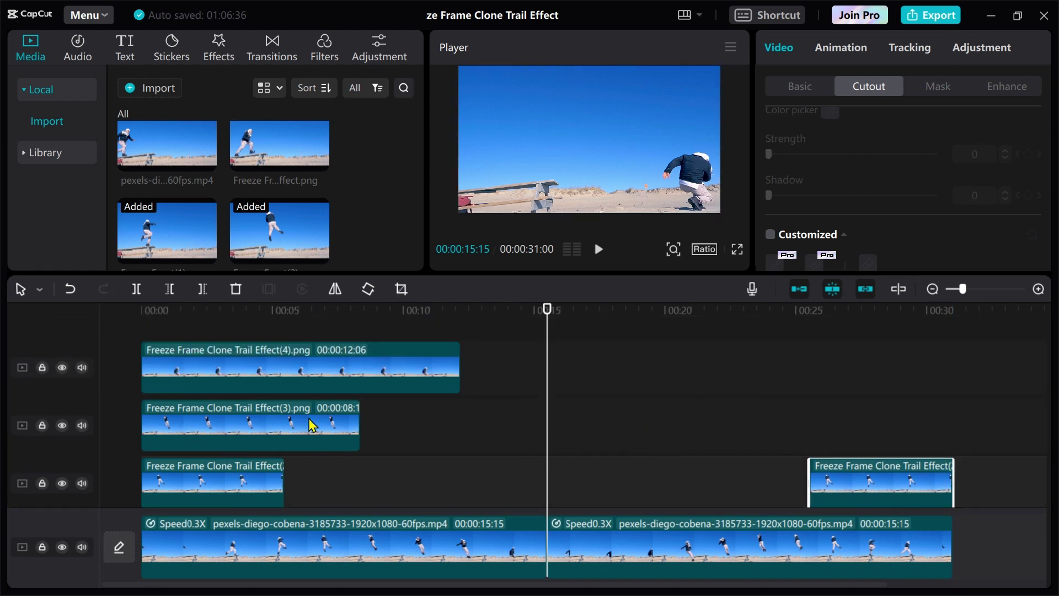
pyautogui.click(295, 425)
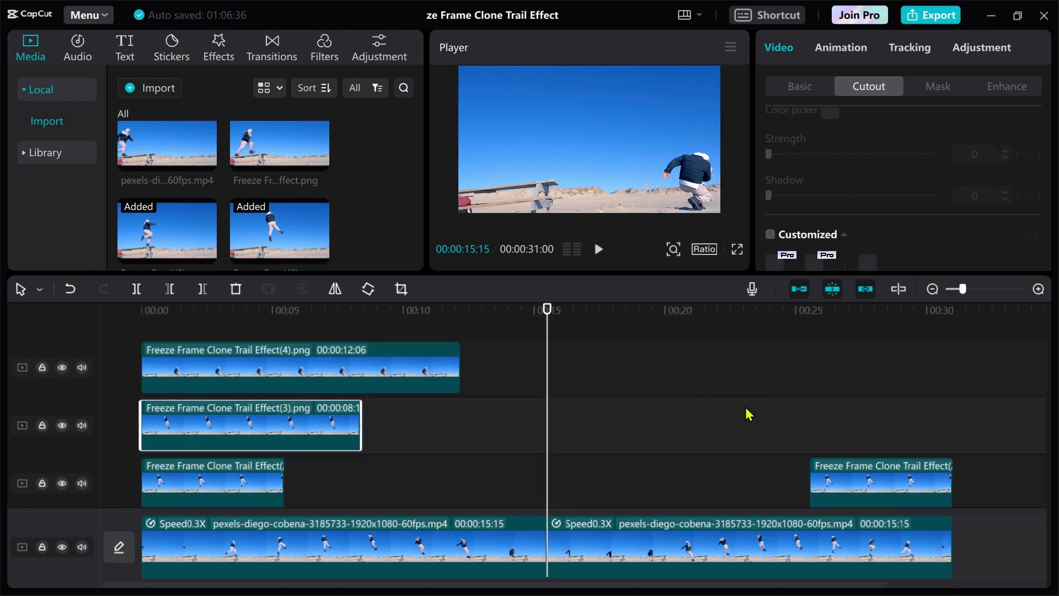
pyautogui.hotkey('ctrl', 'v')
pyautogui.moveTo(758, 427); pyautogui.dragTo(912, 424)
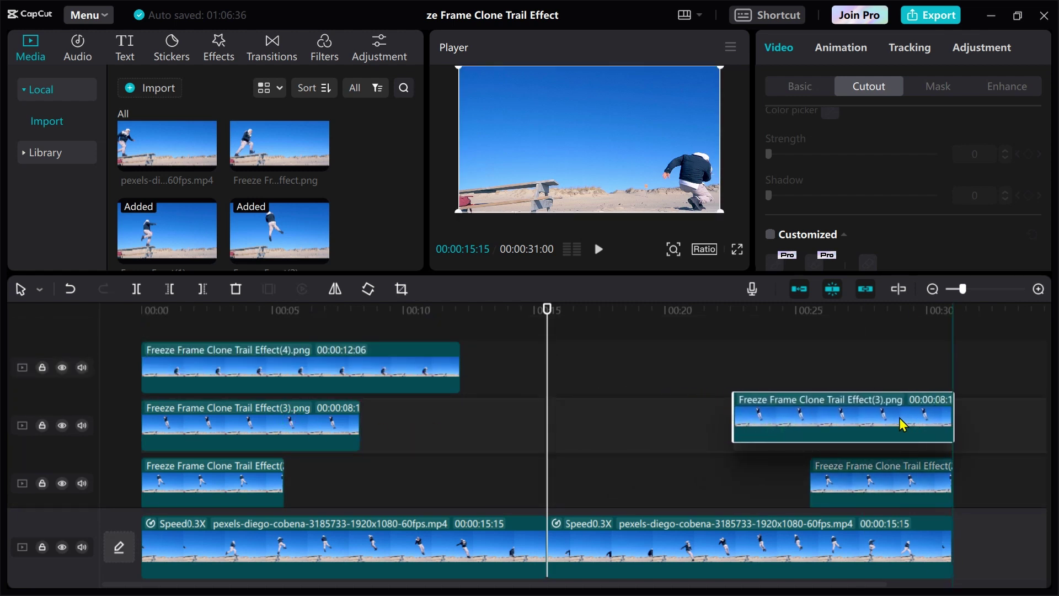
# Duplicate the fifth still on the top track, aligning the copy's end with the end of the reversed clip.
pyautogui.scroll(1, 425, 402)
pyautogui.click(399, 390)
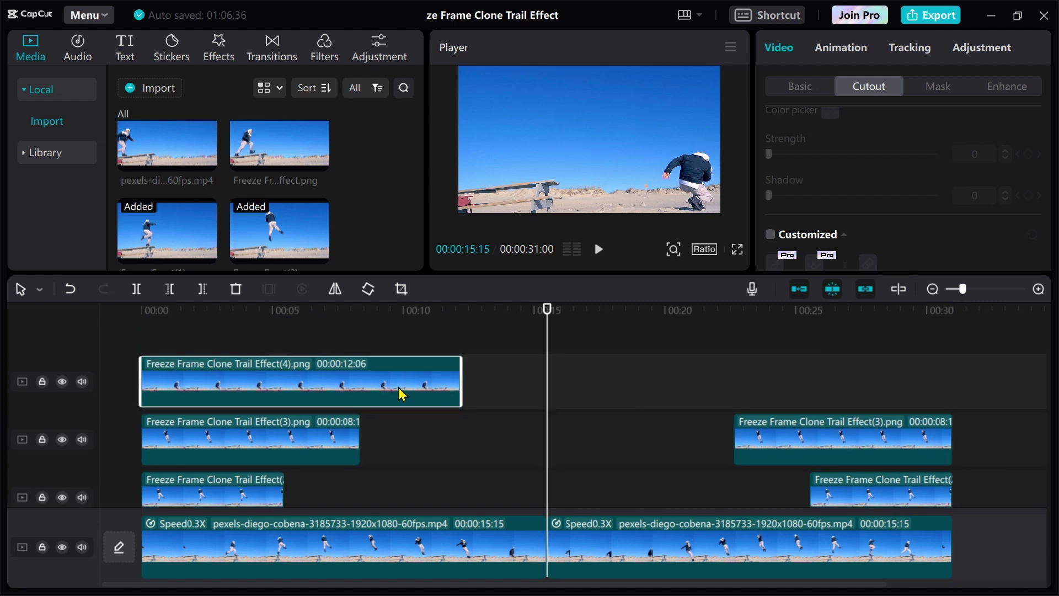
pyautogui.hotkey('ctrl', 'c')
pyautogui.hotkey('ctrl', 'v')
pyautogui.moveTo(632, 385); pyautogui.dragTo(715, 385)
# Enlarge the player area and play the extended composition with the reversed clone trail from the start.
pyautogui.scroll(-1, 626, 429)
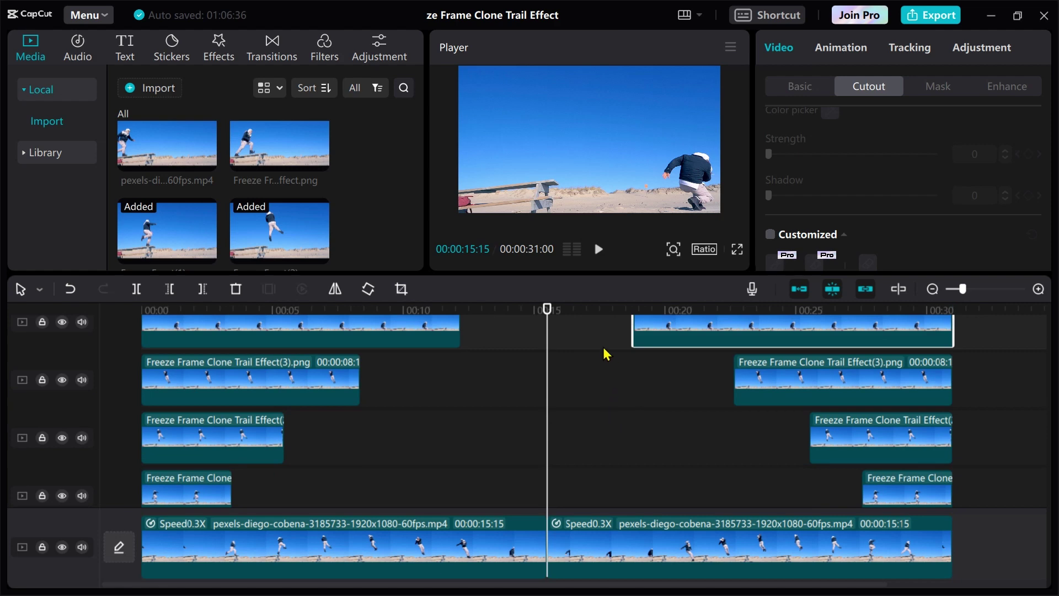
pyautogui.moveTo(591, 272); pyautogui.dragTo(603, 347)
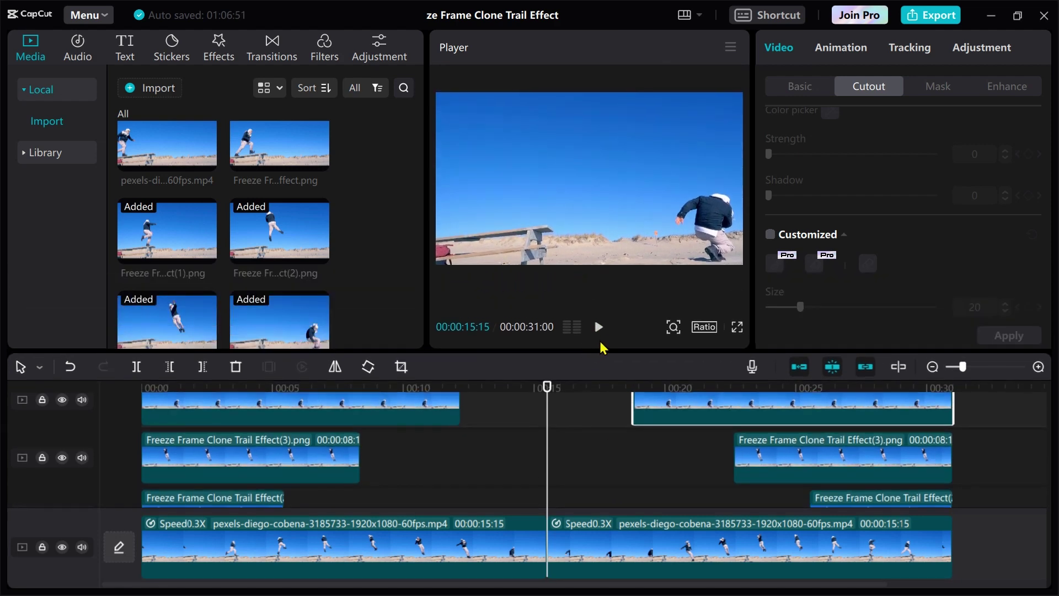
pyautogui.click(598, 327)
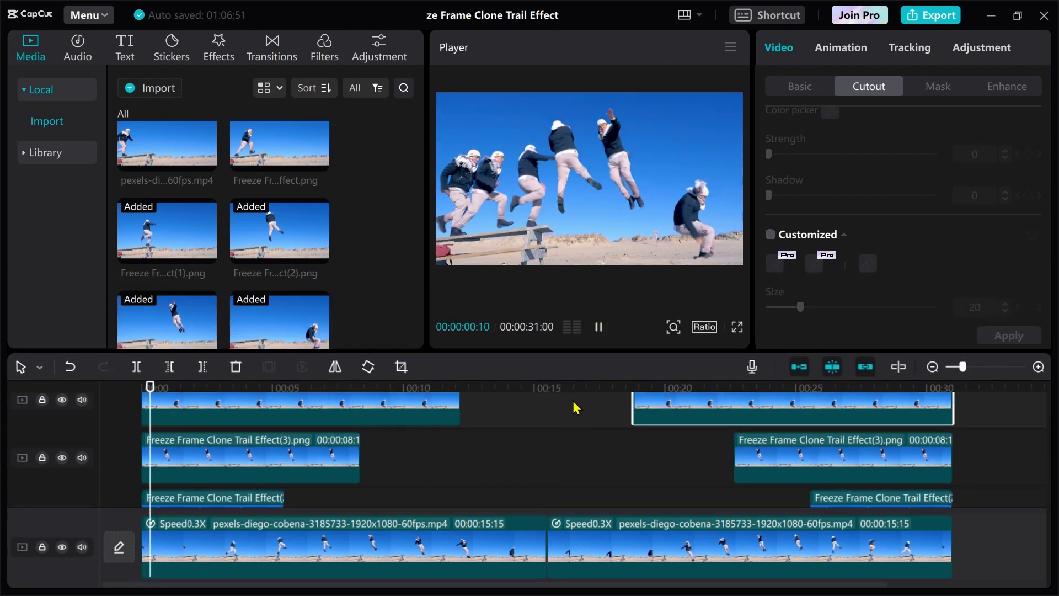
pyautogui.click(583, 433)
pyautogui.click(598, 327)
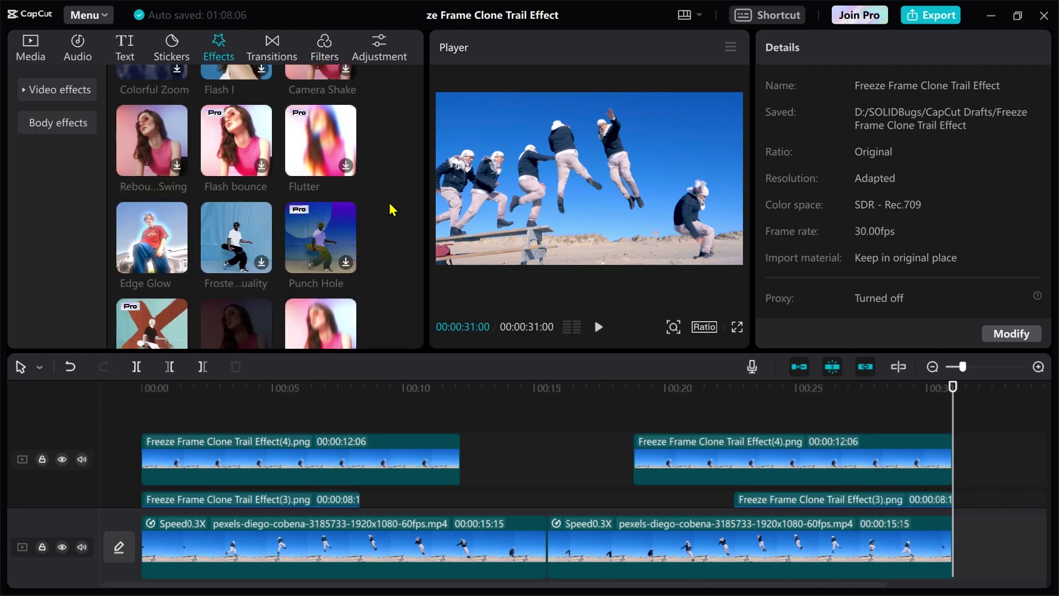
# Add the Rotary Focus video effect on a new track above the stills, starting shortly before the 5-second mark.
pyautogui.scroll(-5, 390, 207)
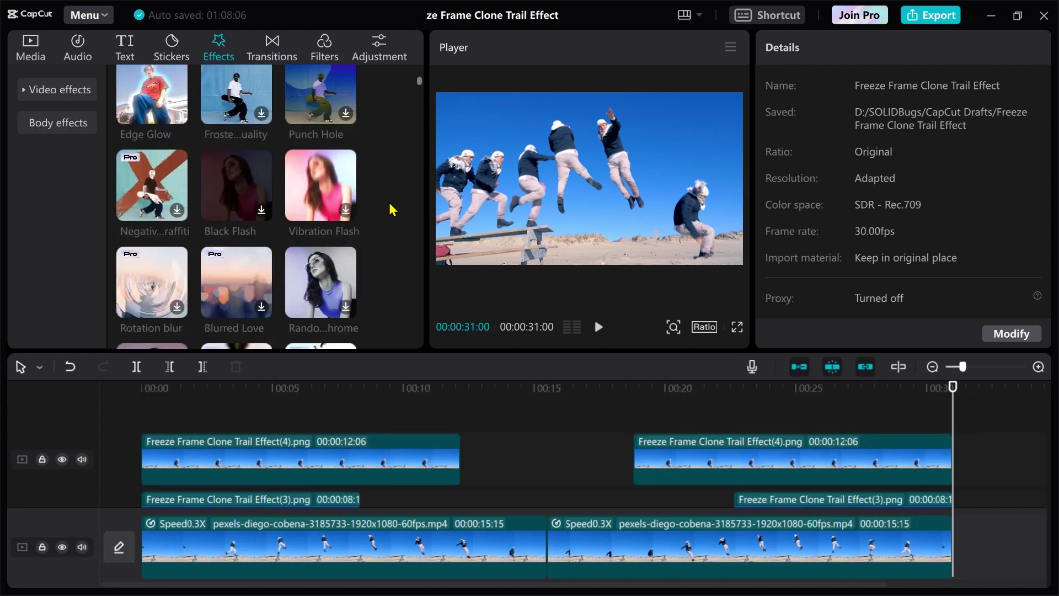
pyautogui.scroll(-5, 390, 209)
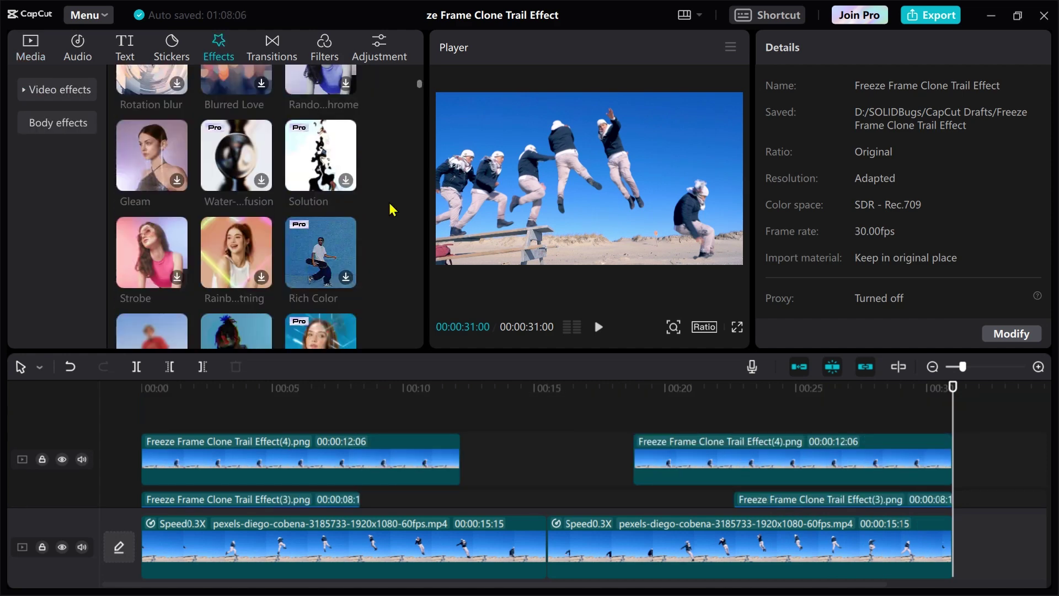
pyautogui.scroll(-2, 392, 210)
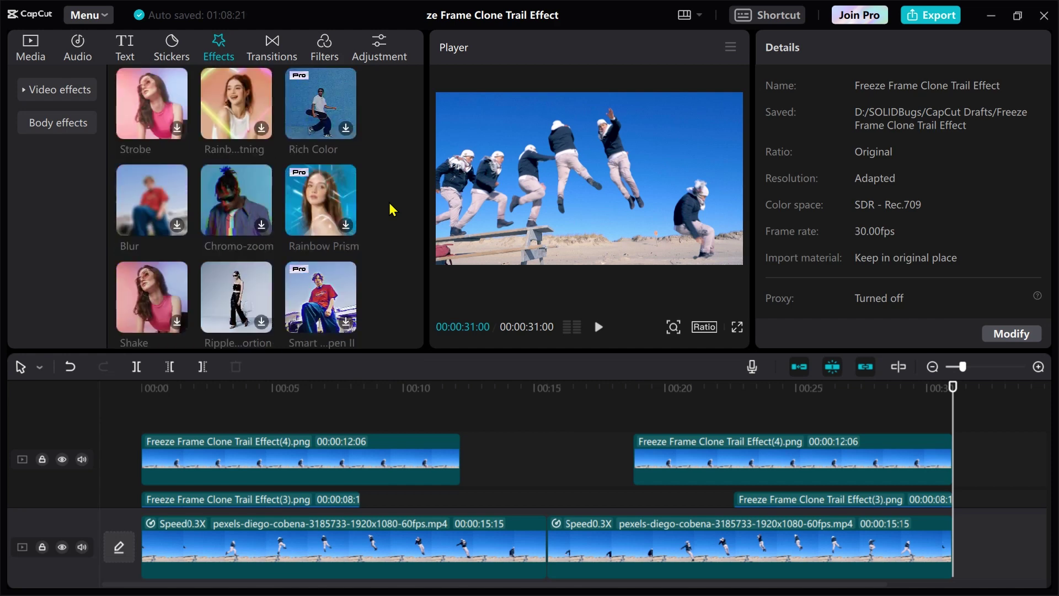
pyautogui.scroll(-4, 391, 210)
pyautogui.scroll(-5, 390, 209)
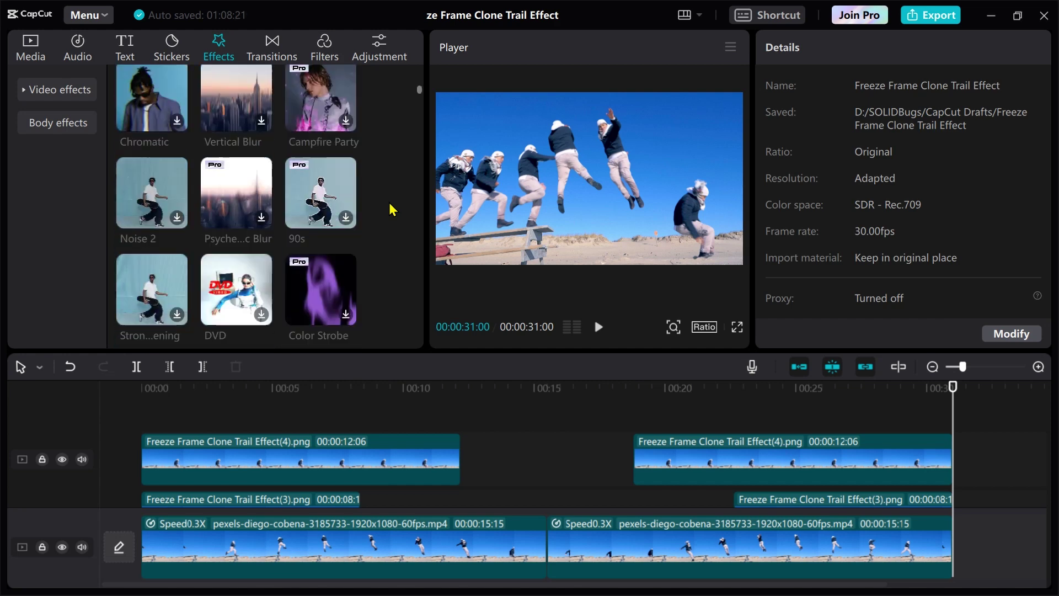
pyautogui.scroll(3, 390, 209)
pyautogui.scroll(-2, 392, 210)
pyautogui.scroll(-5, 391, 210)
pyautogui.scroll(-2, 390, 209)
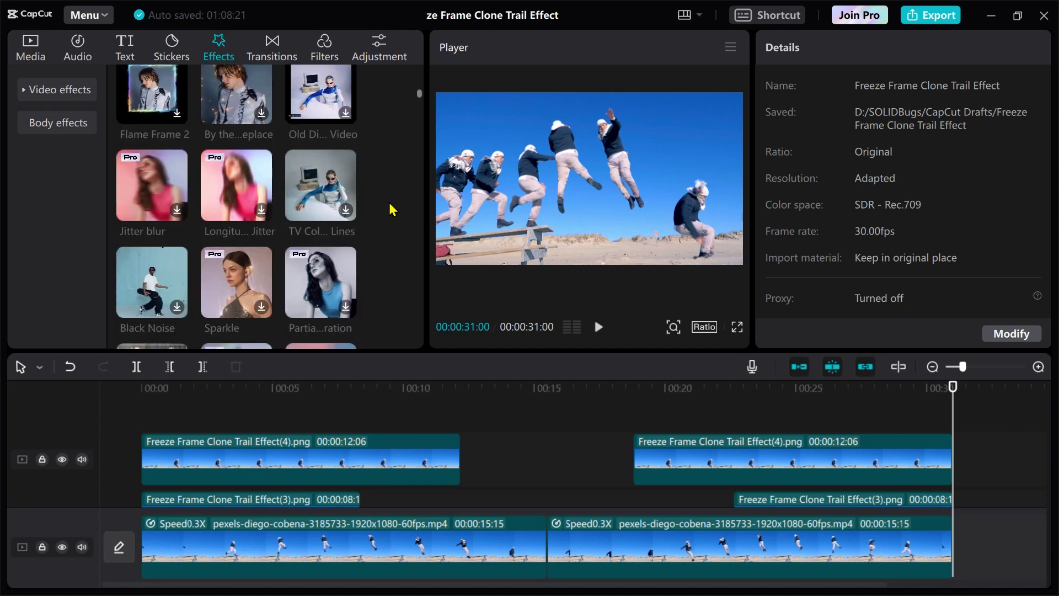
pyautogui.scroll(2, 390, 210)
pyautogui.scroll(-12, 391, 210)
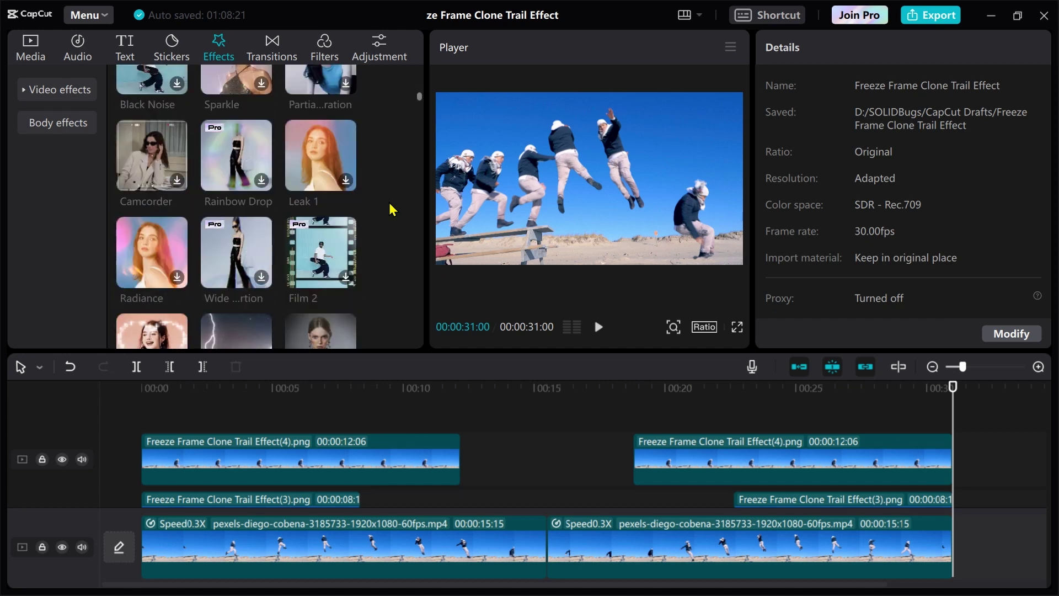
pyautogui.scroll(-3, 391, 209)
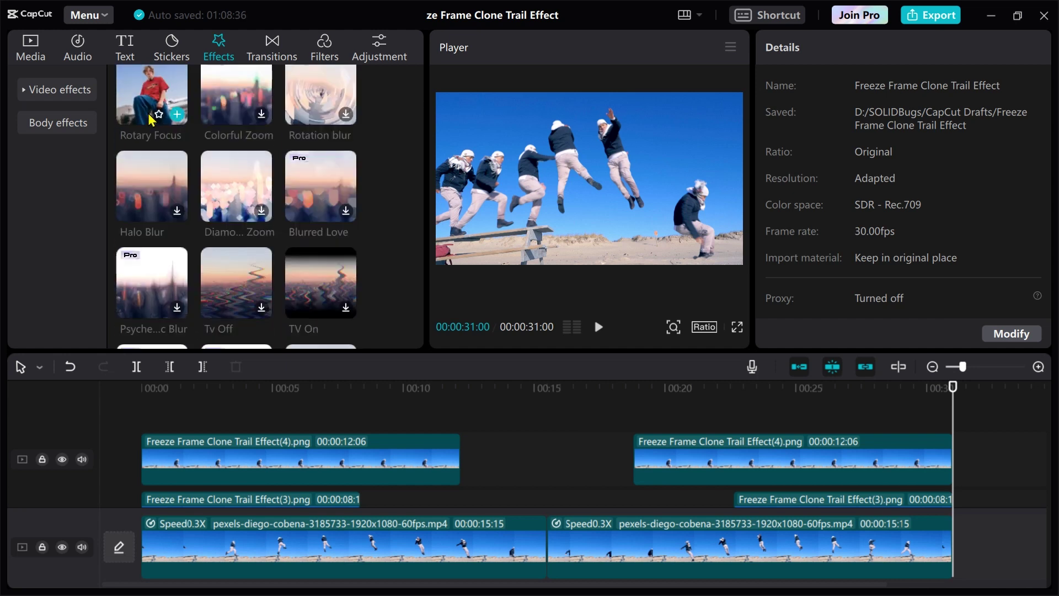
pyautogui.moveTo(160, 125); pyautogui.dragTo(265, 436)
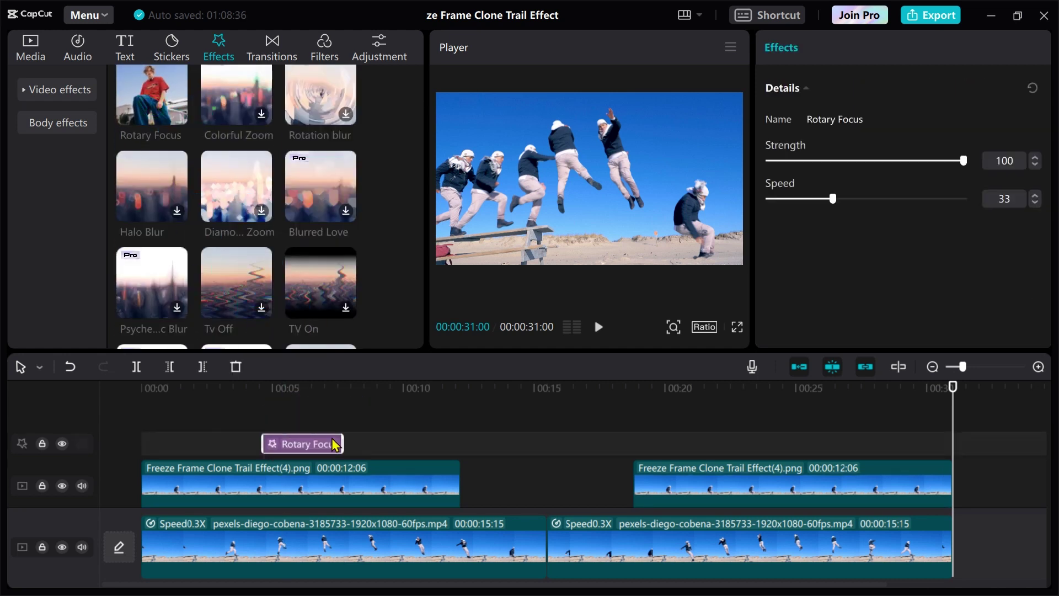
# Preview the Rotary Focus effect by playing the timeline from 00:00:04:09 to 00:00:08:07.
pyautogui.click(254, 436)
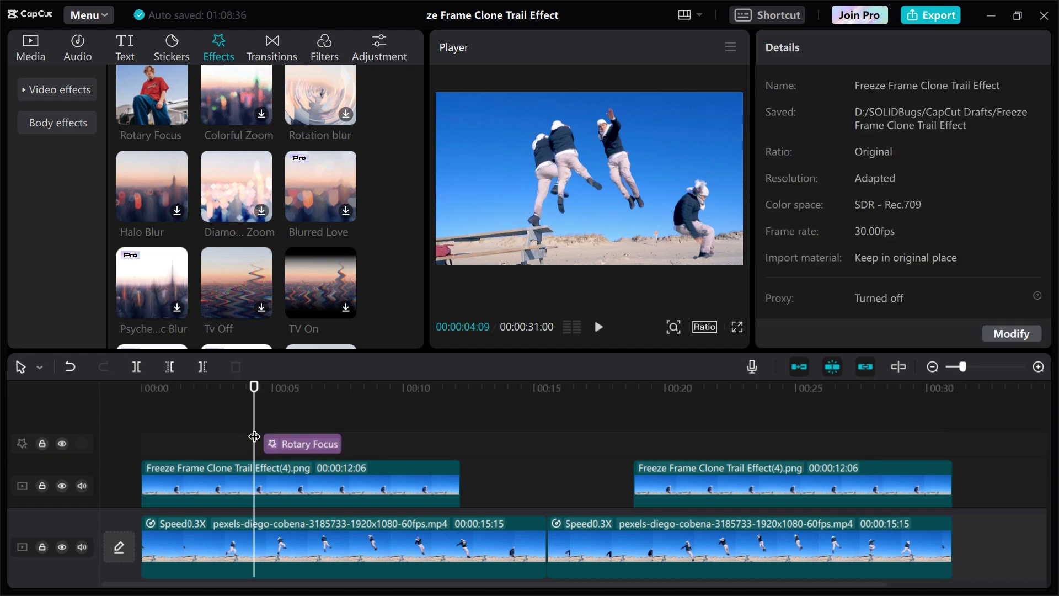
pyautogui.press('space')
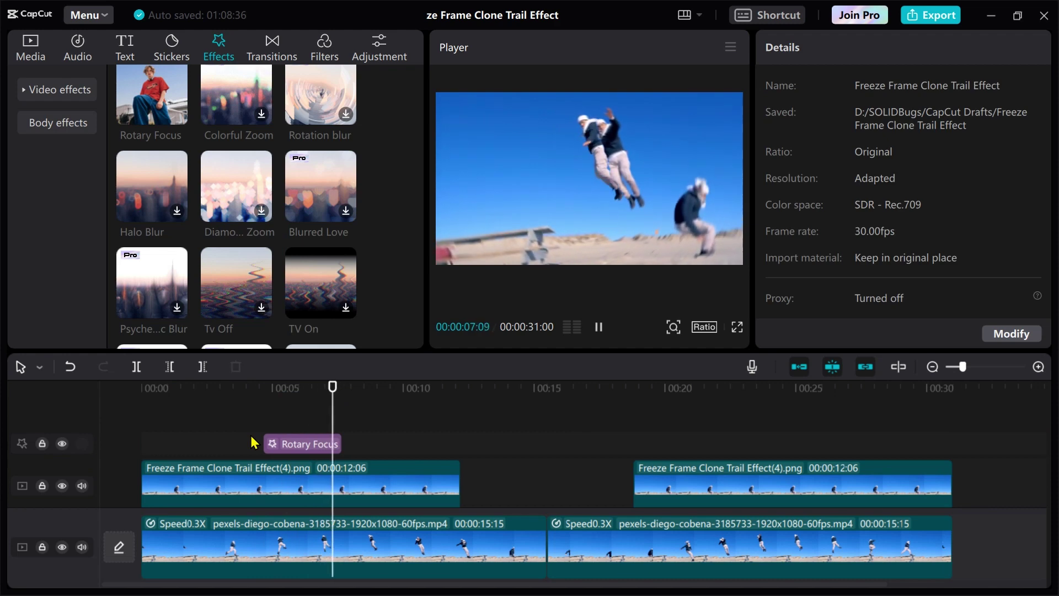
pyautogui.press('space')
# Add the Zoom Lens video effect from the Lens category on a new track, near the end of the first video clip.
pyautogui.scroll(-10, 307, 184)
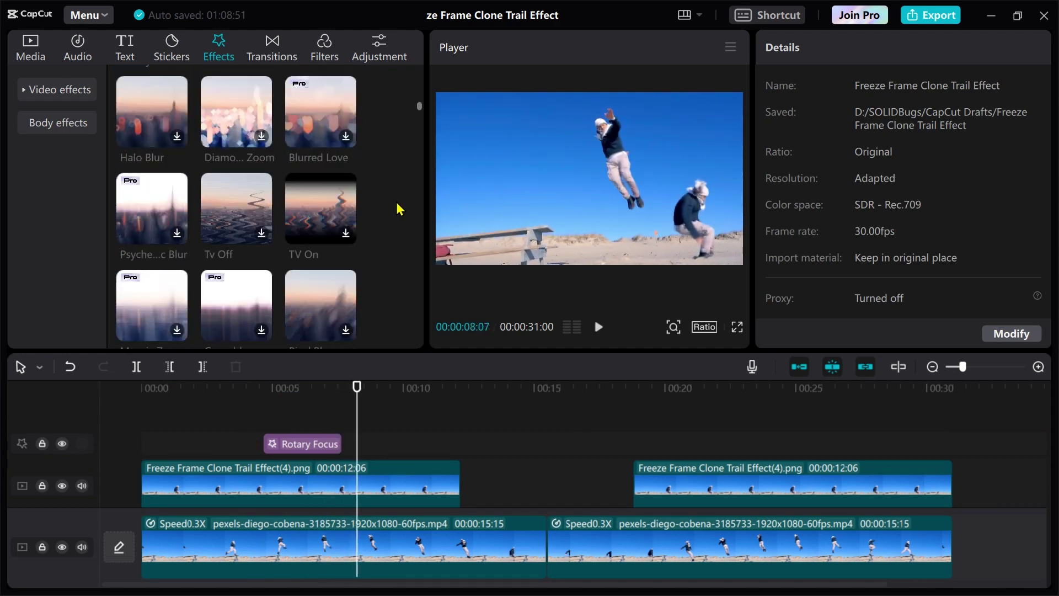
pyautogui.scroll(-15, 399, 208)
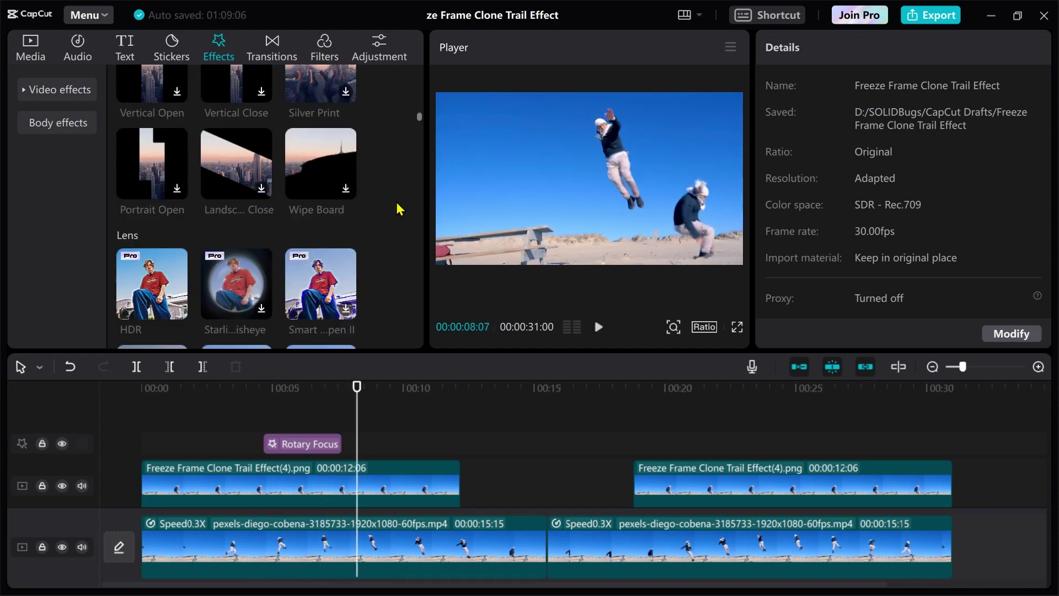
pyautogui.scroll(-5, 399, 209)
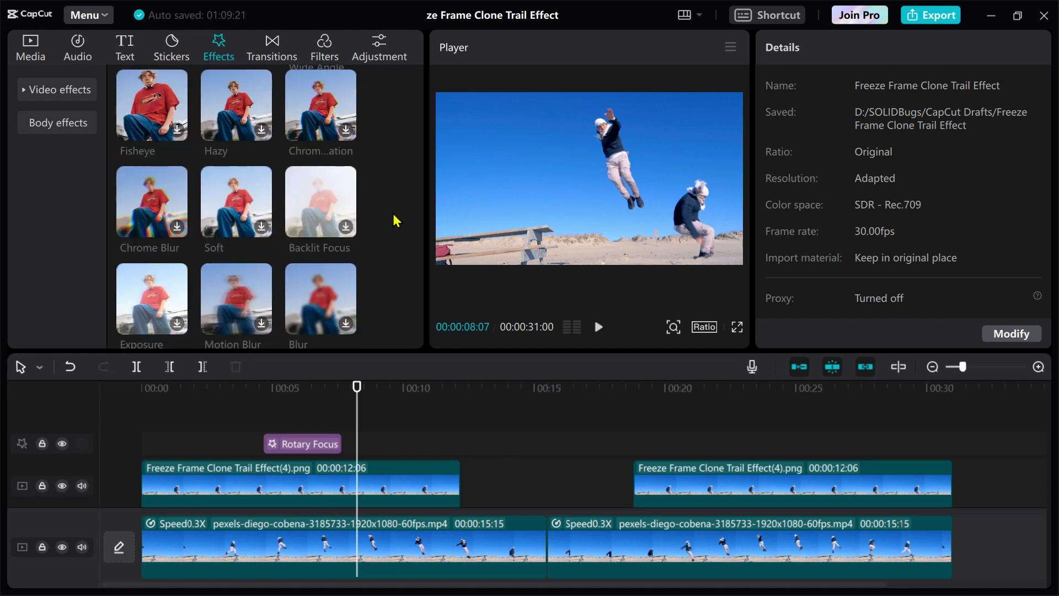
pyautogui.scroll(-3, 395, 221)
pyautogui.moveTo(237, 177); pyautogui.dragTo(495, 447)
pyautogui.press('space')
pyautogui.click(433, 444)
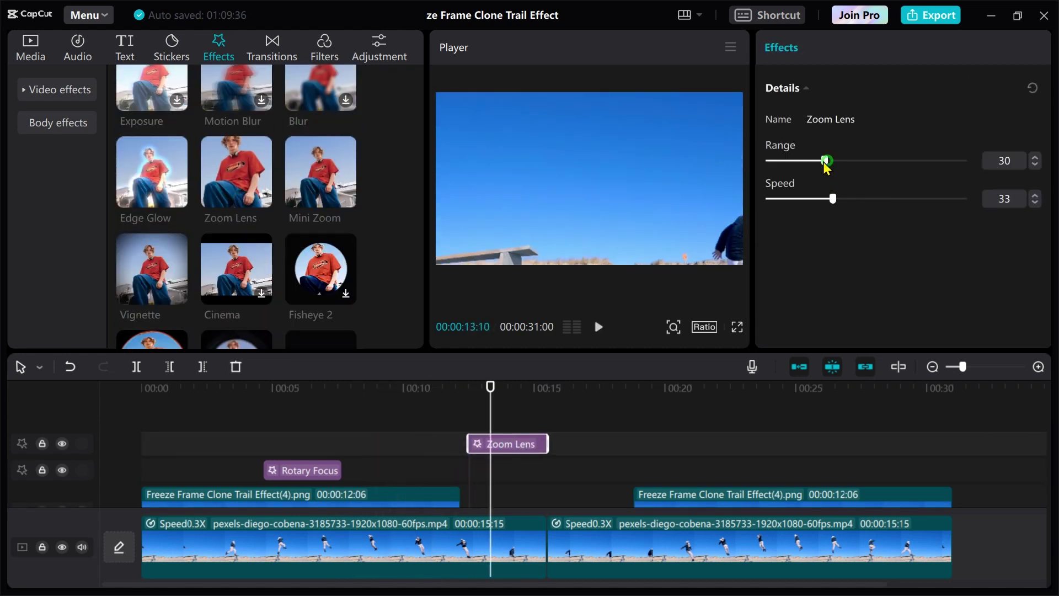
# Set the Zoom Lens effect's range to 18 and move it to start at about 2.5 seconds, overlapping the start of Rotary Focus.
pyautogui.moveTo(826, 161); pyautogui.dragTo(804, 161)
pyautogui.moveTo(507, 444); pyautogui.dragTo(245, 444)
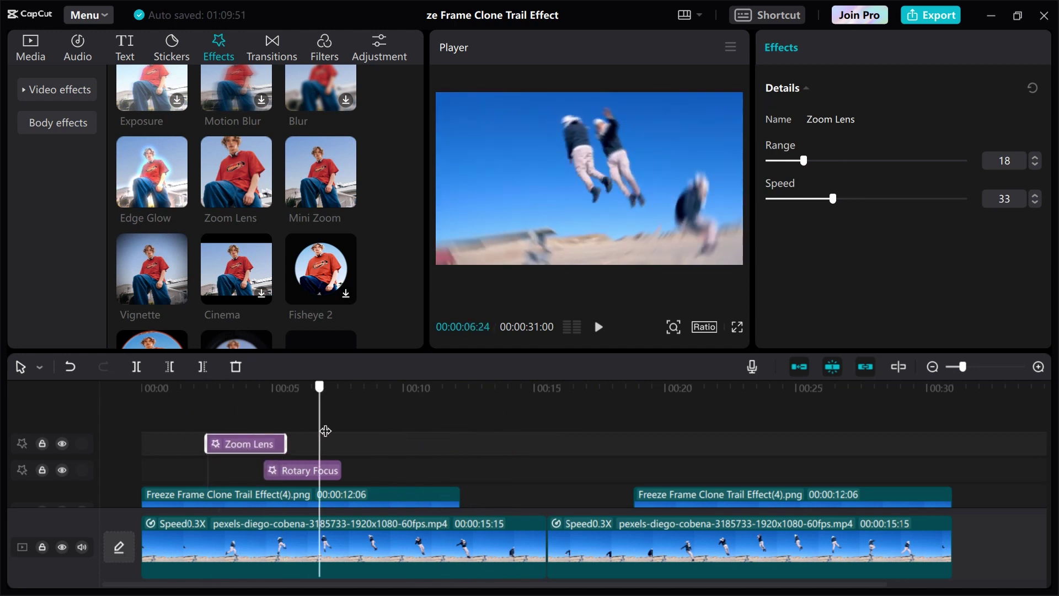
# Try the Motion Blur video effect on its own track, starting at about 00:00:11:22.
pyautogui.moveTo(326, 430); pyautogui.dragTo(448, 430)
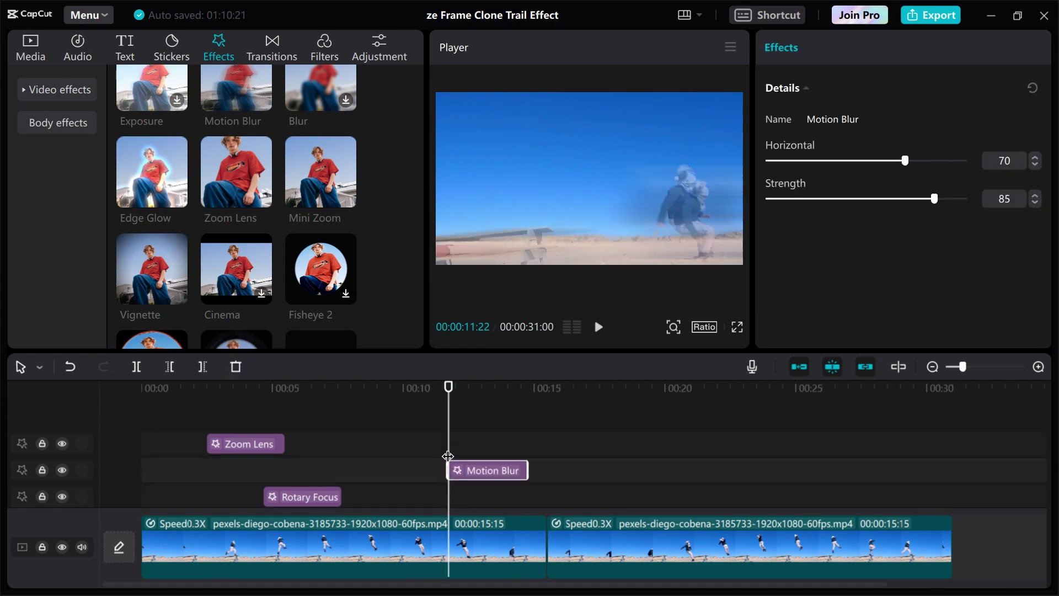
pyautogui.click(444, 468)
pyautogui.scroll(-2, 393, 312)
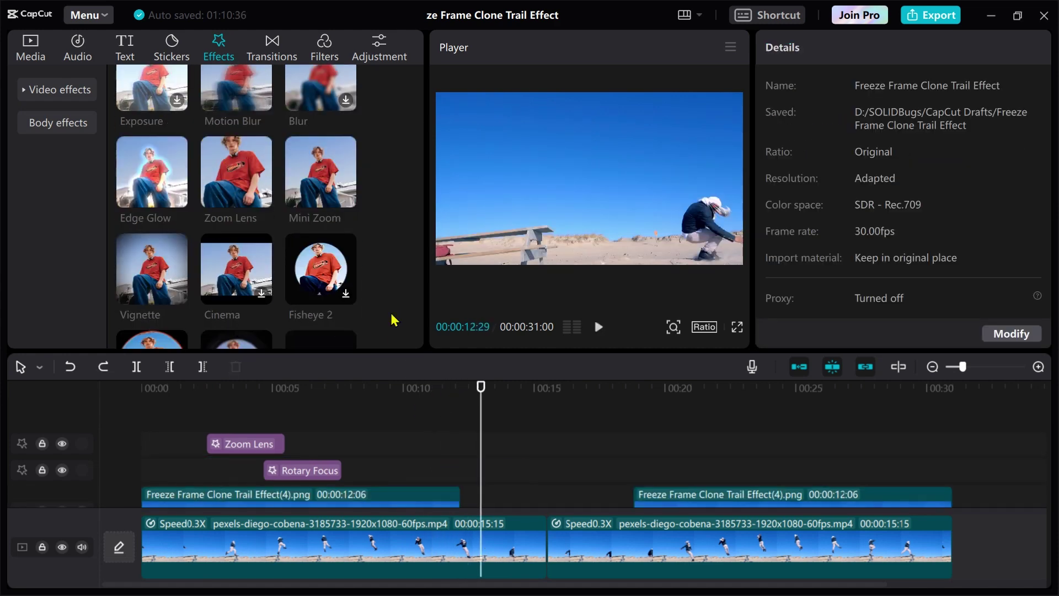
# Add the Mini Zoom video effect on the Zoom Lens track, starting shortly before the first still ends, and preview it.
pyautogui.moveTo(320, 265); pyautogui.dragTo(447, 441)
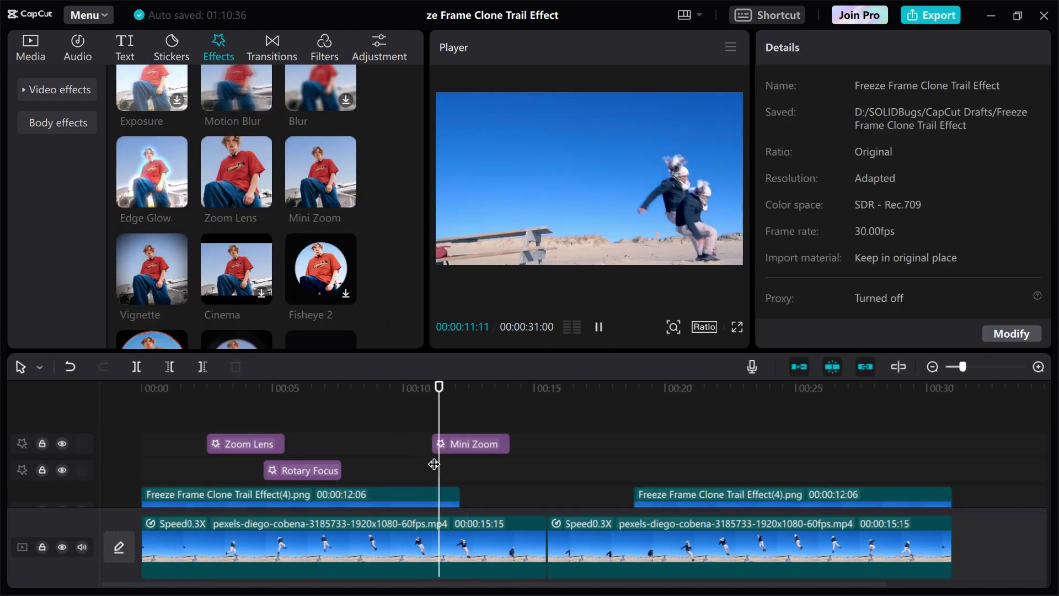
pyautogui.click(438, 445)
pyautogui.click(440, 444)
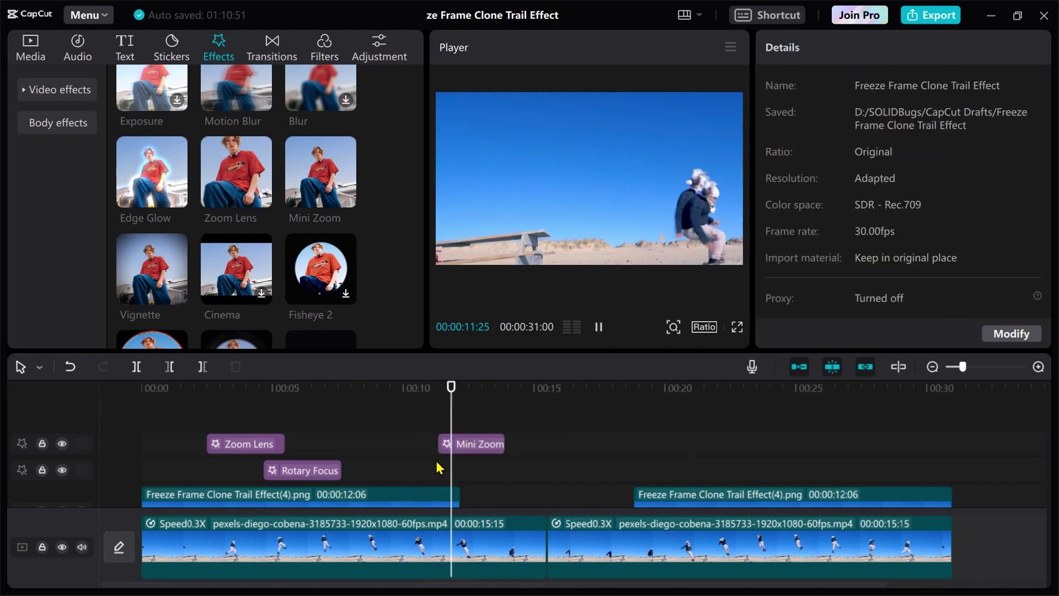
# Set Mini Zoom's range to 17 and speed to 9, and shorten the effect to end just after the first still ends.
pyautogui.click(469, 445)
pyautogui.moveTo(865, 160); pyautogui.dragTo(802, 161)
pyautogui.moveTo(832, 199); pyautogui.dragTo(785, 199)
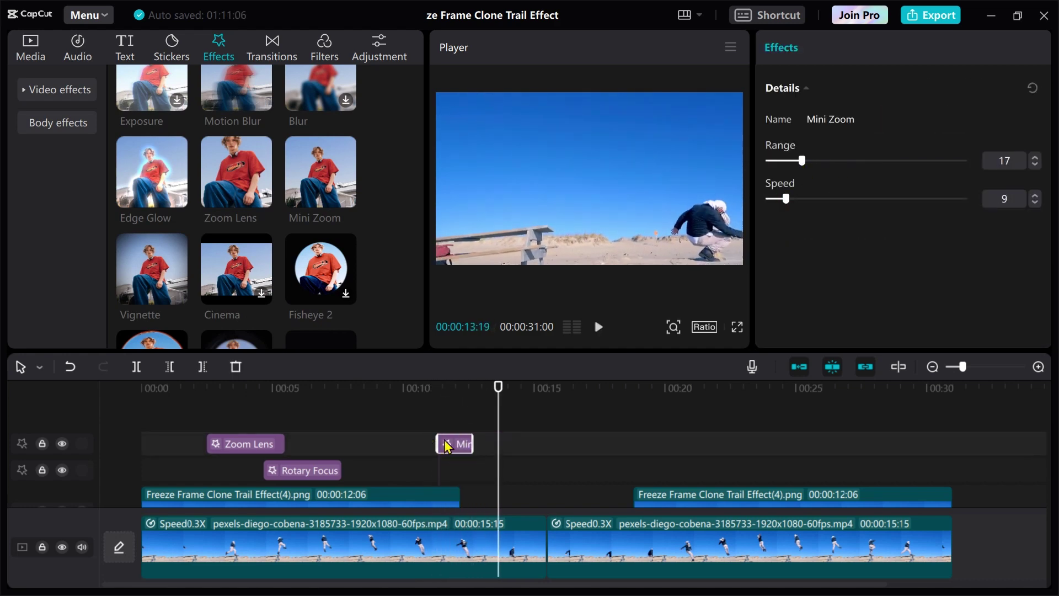
pyautogui.click(461, 443)
pyautogui.click(470, 444)
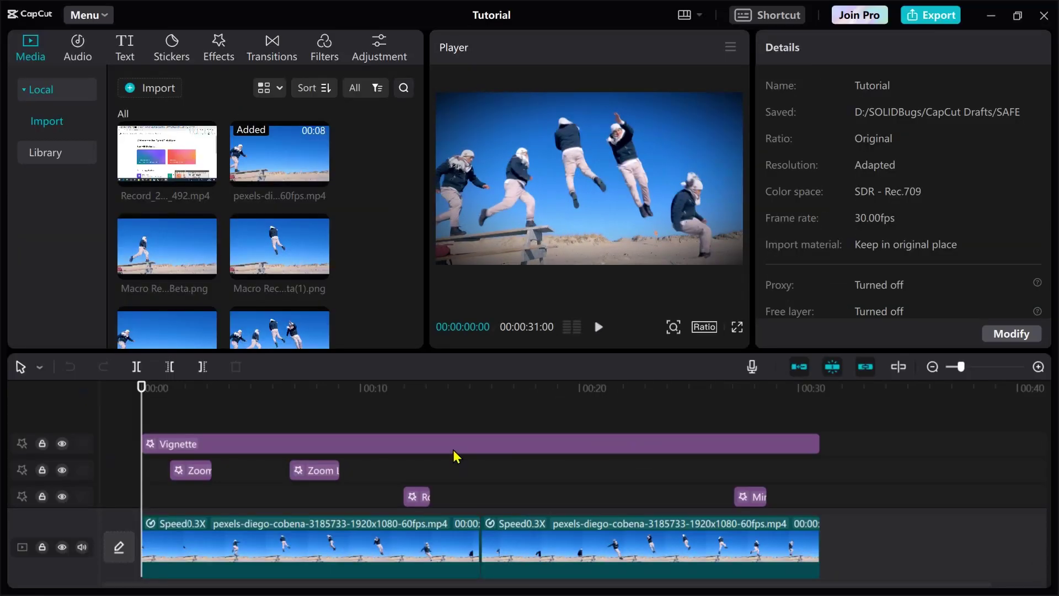
# Play the finished Tutorial composition in full screen from the start.
pyautogui.click(737, 327)
pyautogui.press('space')
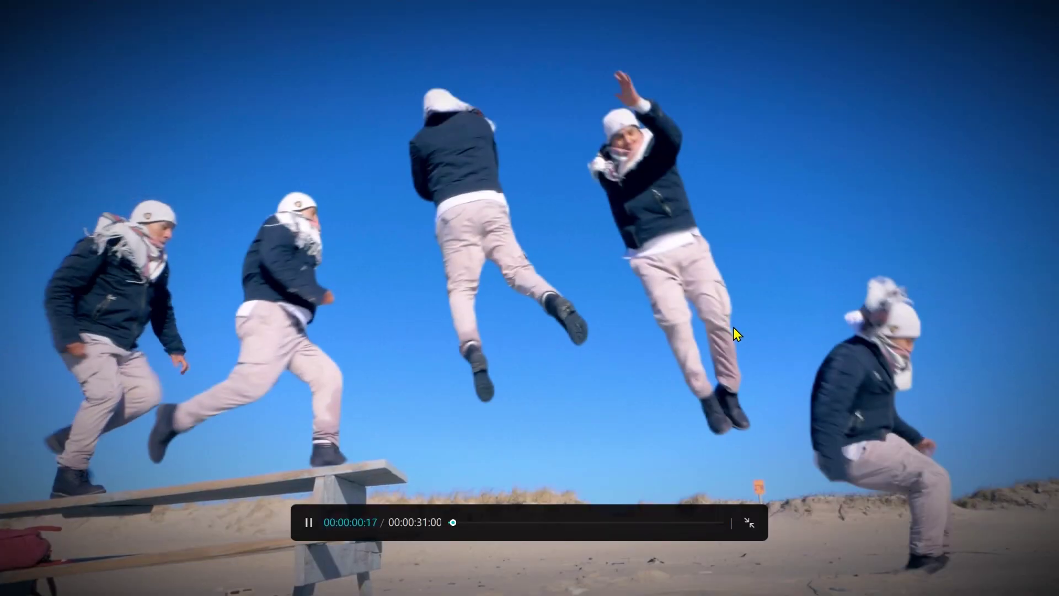